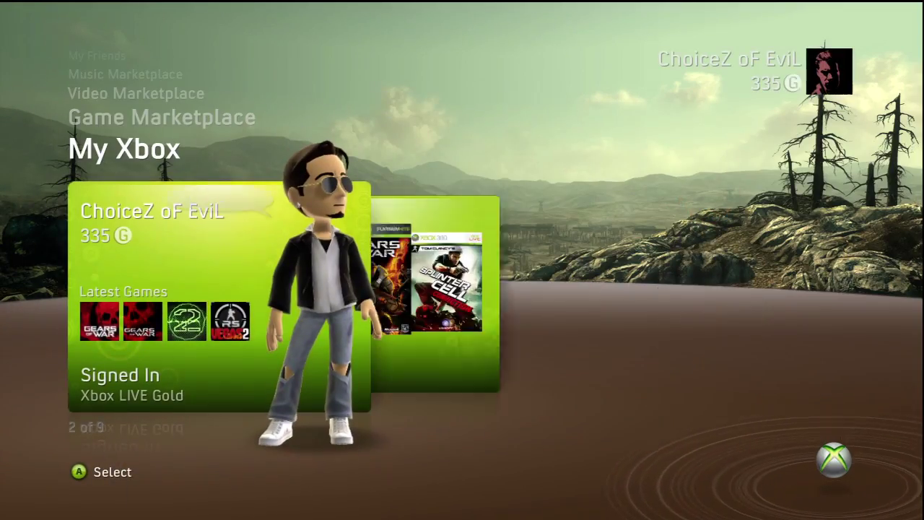
- Sign out of the current gamer profile from the guide, then open System Settings in My Xbox
key("Right")
key("Right")
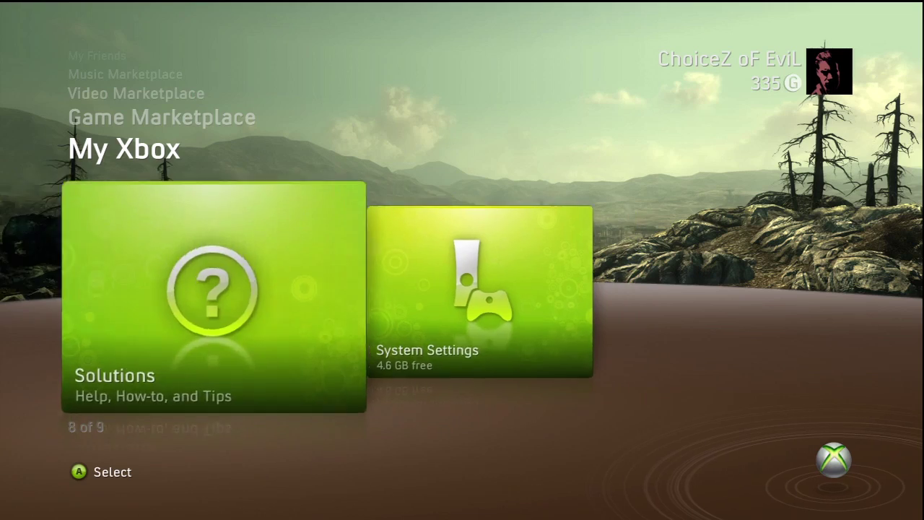
key("Right")
key("Home")
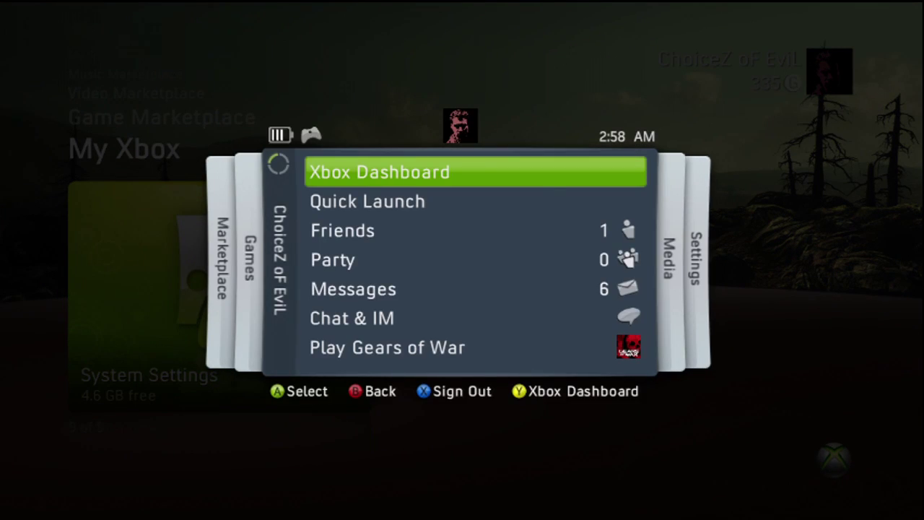
key("x")
key("Return")
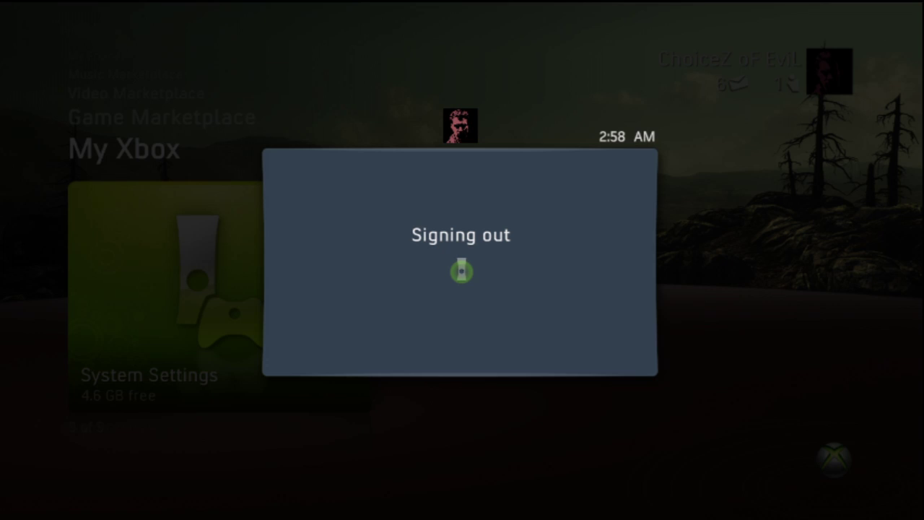
key("Escape")
key("Right")
key("Right")
key("Right")
key("Right")
key("Right")
key("Right")
key("Right")
key("Return")
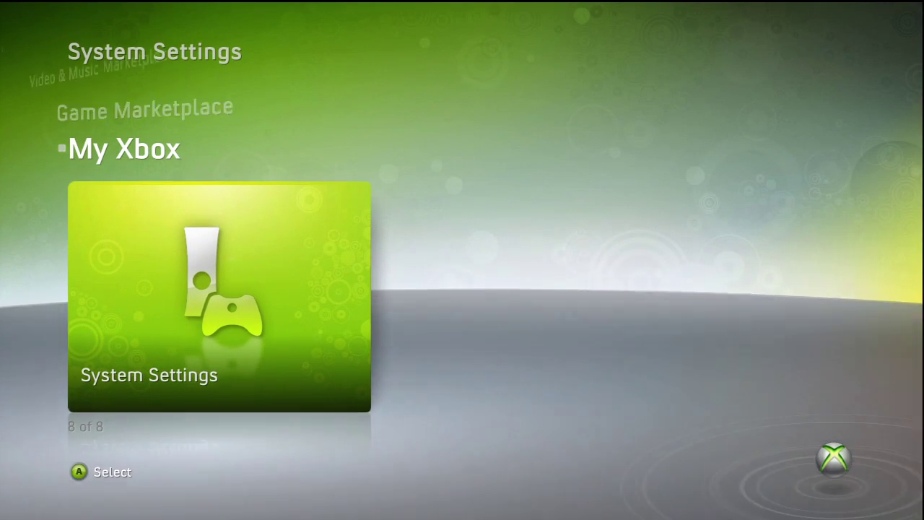
- Open Memory and view the Memory Unit's contents, which are all 0 KB
key("Down")
key("Down")
key("Return")
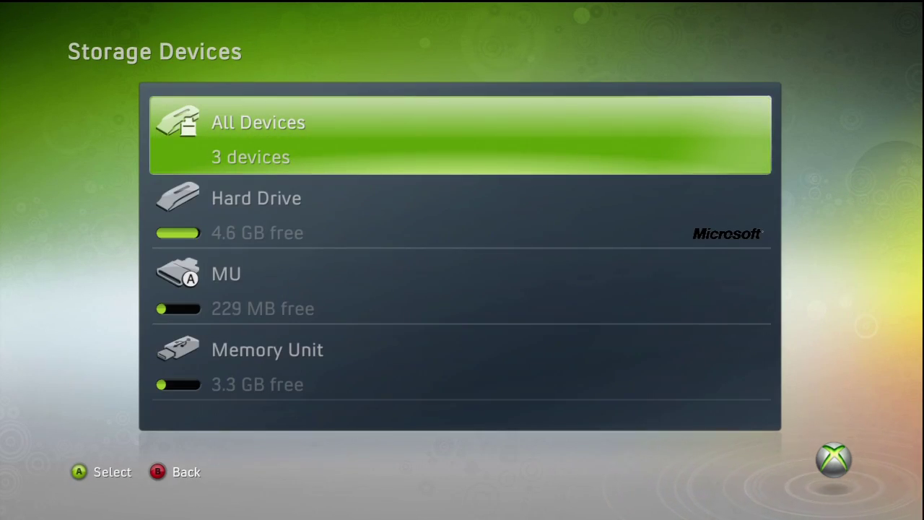
key("Down")
key("Down")
key("Down")
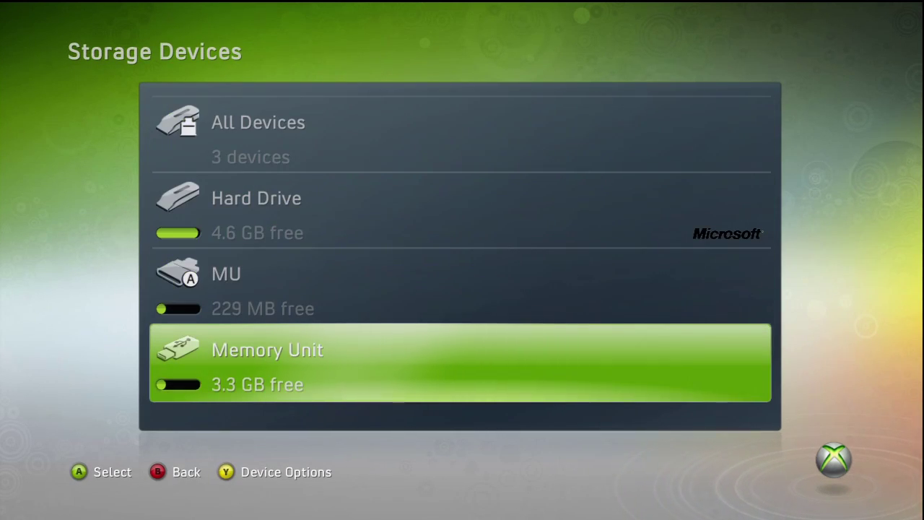
key("Return")
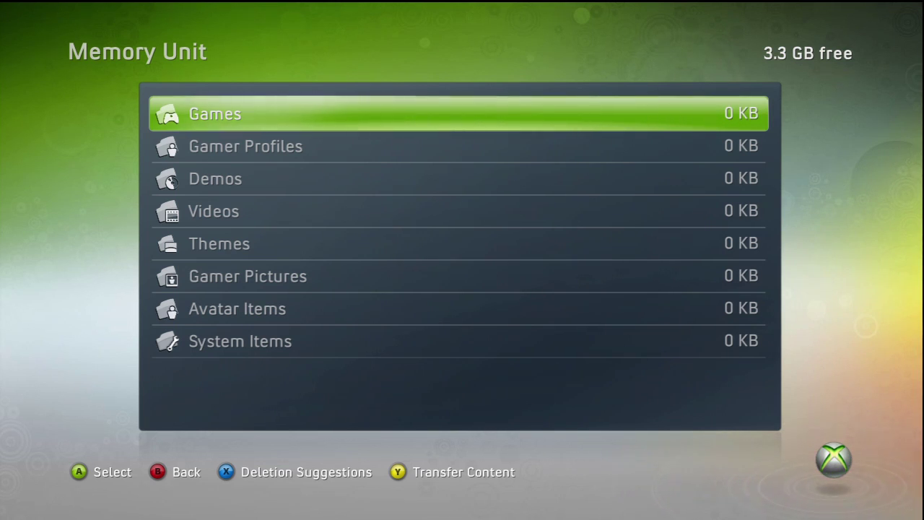
key("Escape")
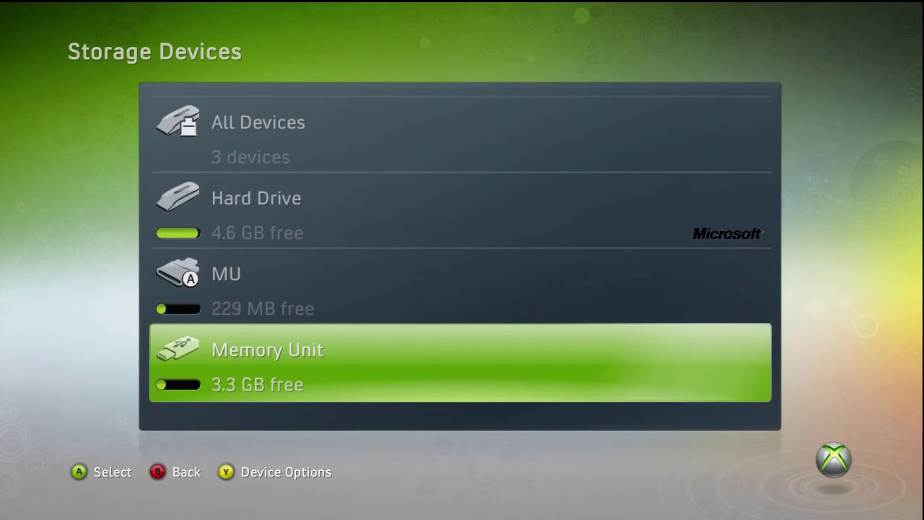
key("y")
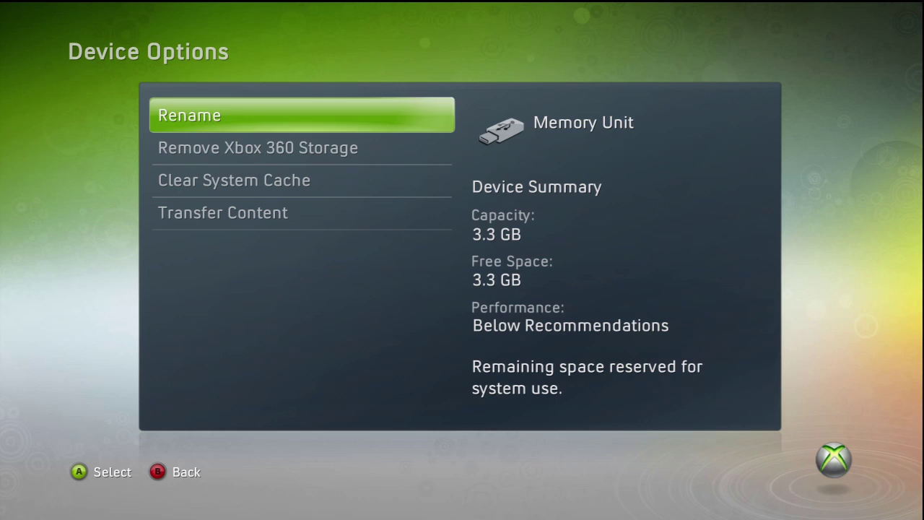
key("Down")
key("Down")
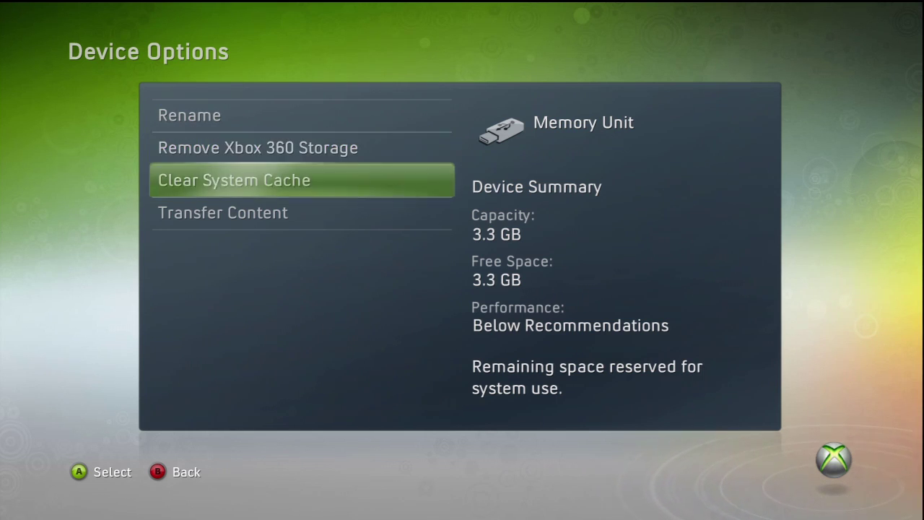
key("Up")
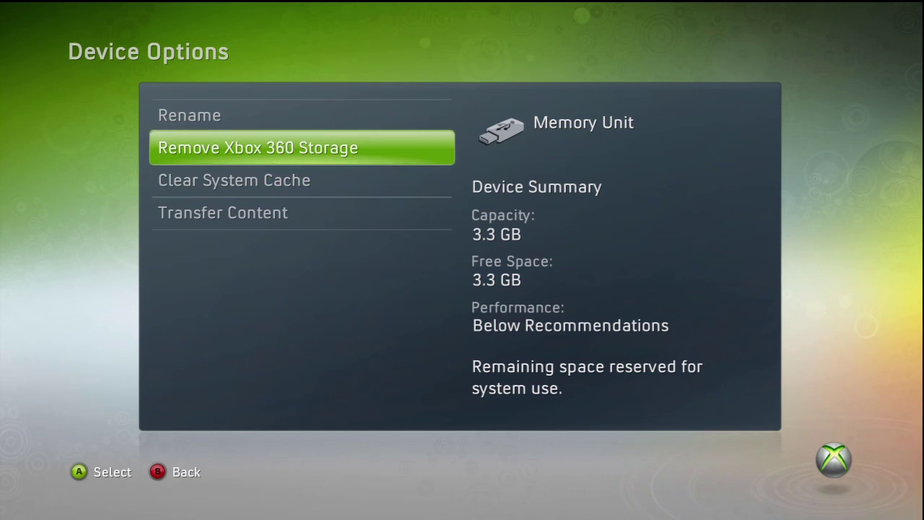
key("Down")
key("Escape")
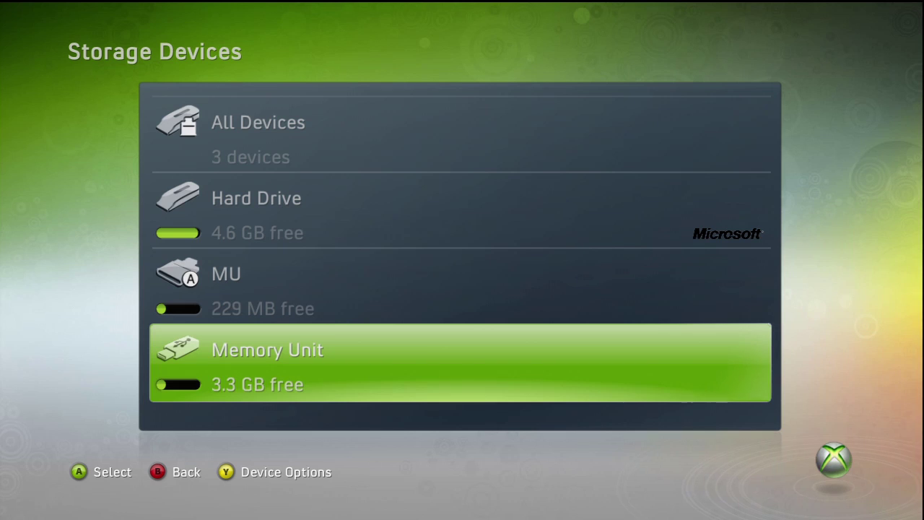
key("Up")
key("Up")
key("Up")
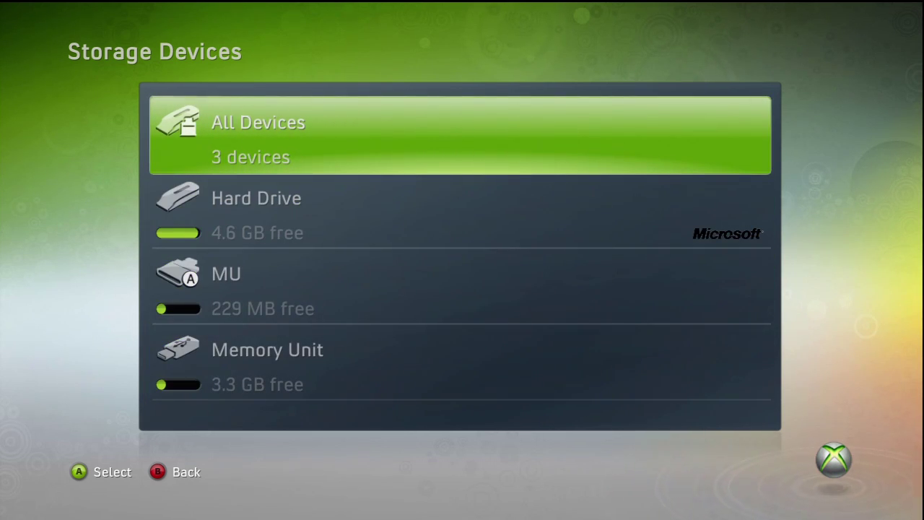
- Open the Hard Drive's Gamer Profiles category
key("Down")
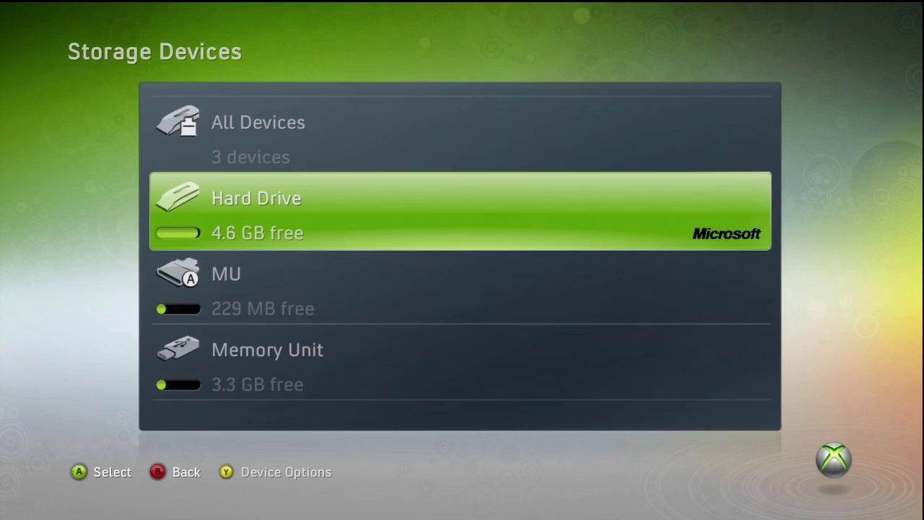
key("Return")
key("Down")
key("Up")
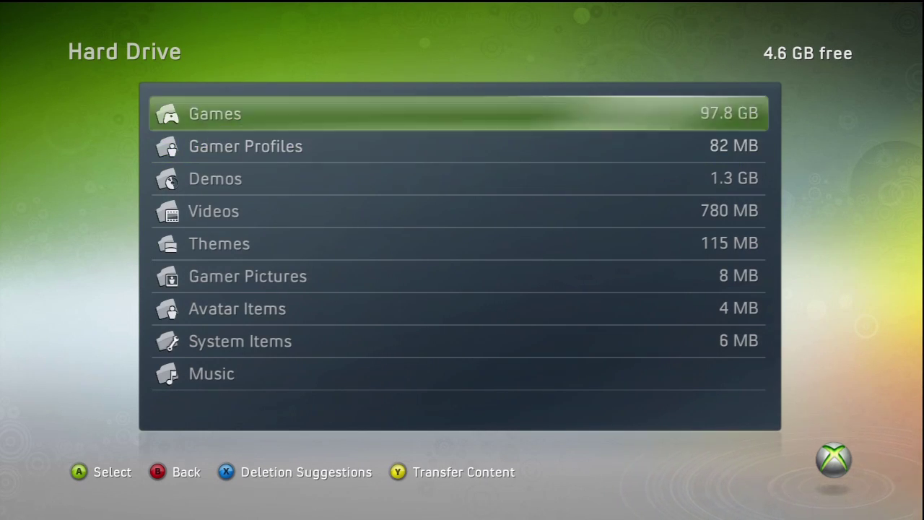
key("Down")
key("Down")
key("Up")
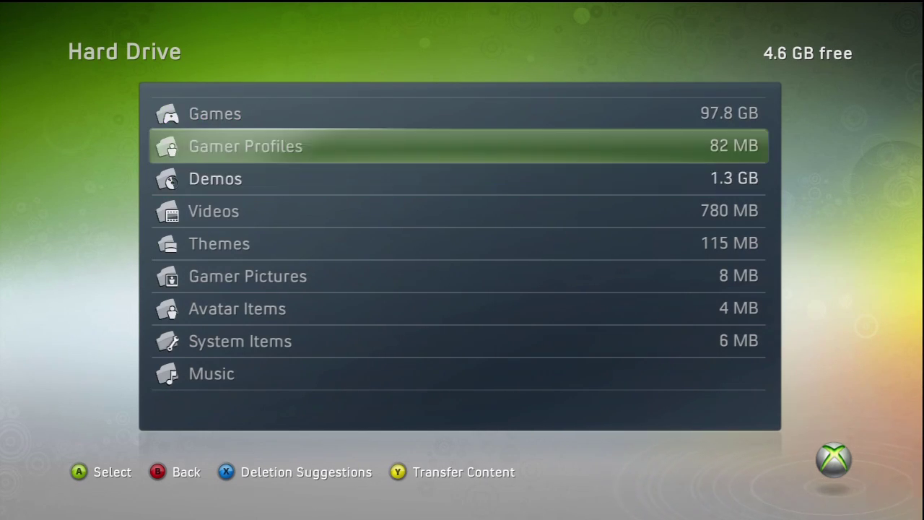
key("Return")
- Move the edited gamer profile to the Memory Unit and back out to My Xbox
key("Down")
key("Down")
key("Down")
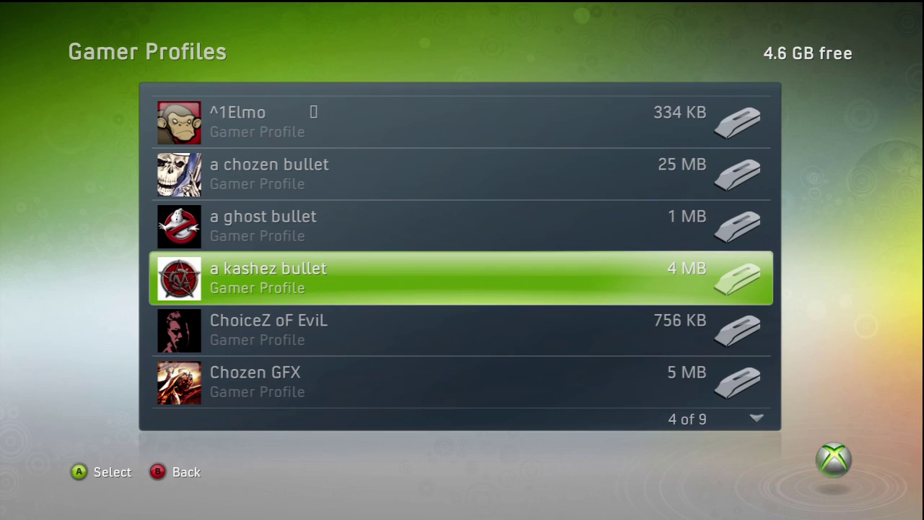
key("Down")
key("Return")
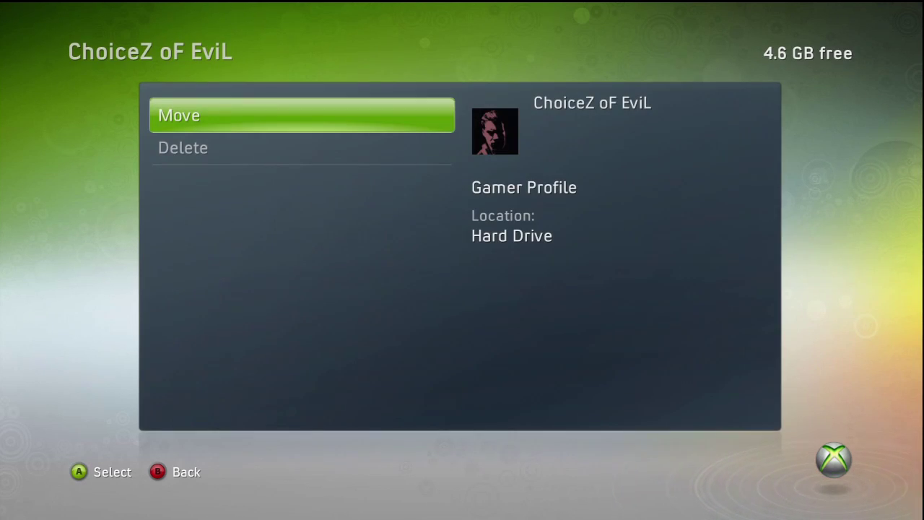
key("Return")
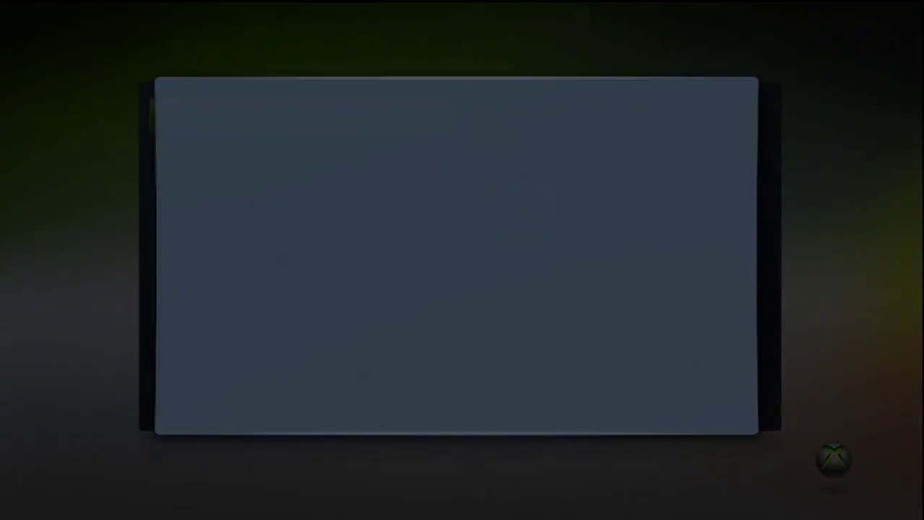
key("Down")
key("Down")
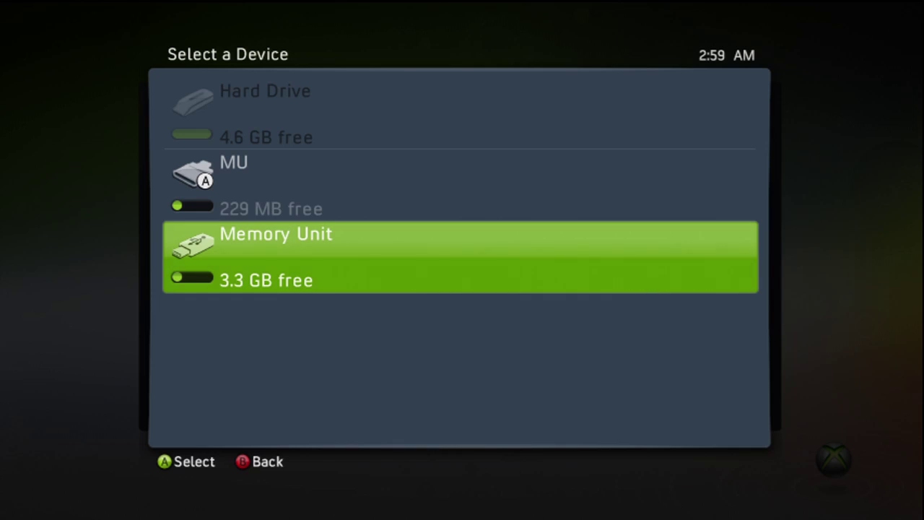
key("Return")
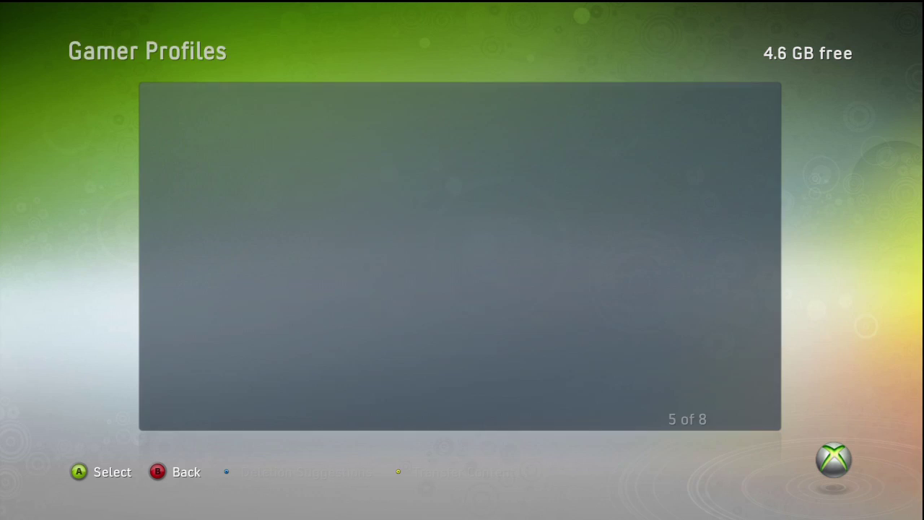
key("Escape")
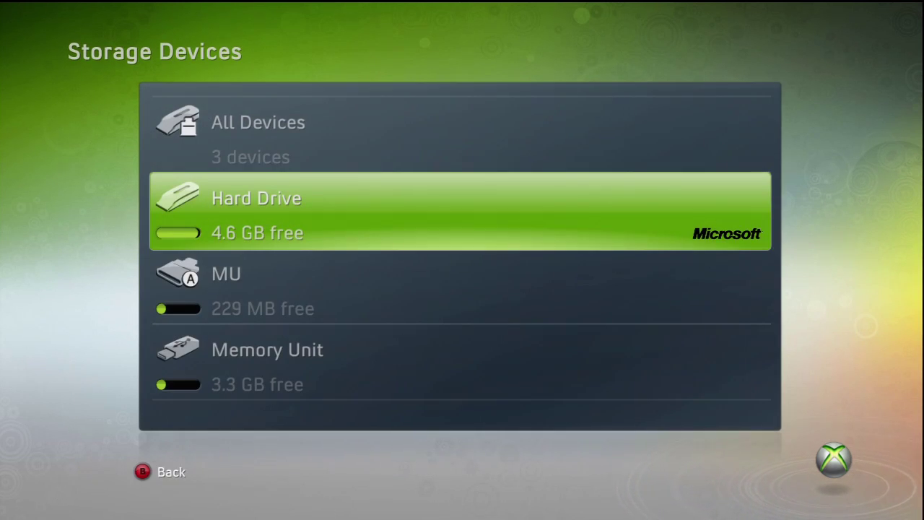
key("Escape")
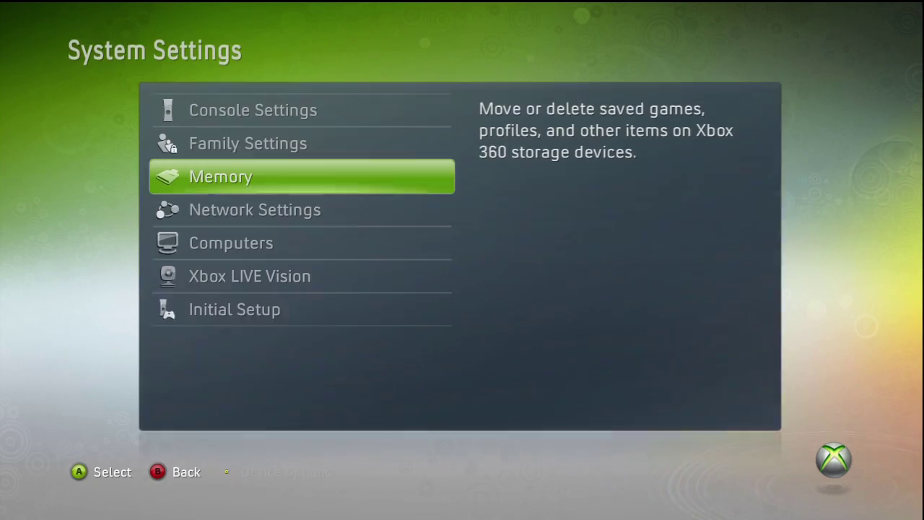
key("Escape")
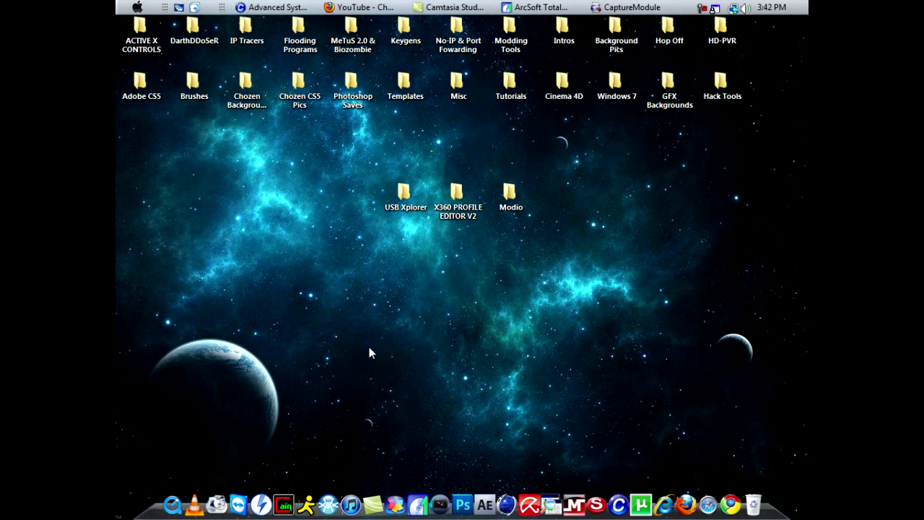
- Launch USBXTAFGUI from the USB Xplorer folder and open the connected USB device
left_click(402, 201)
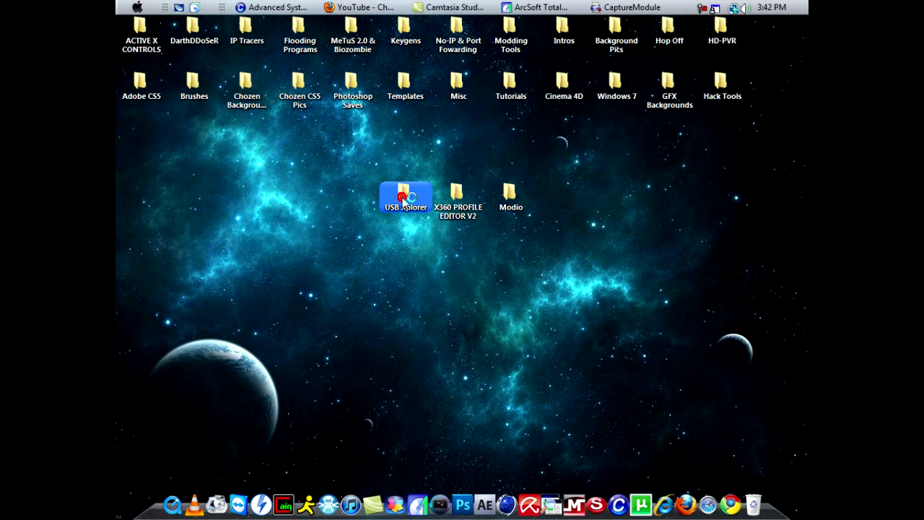
double_click(402, 197)
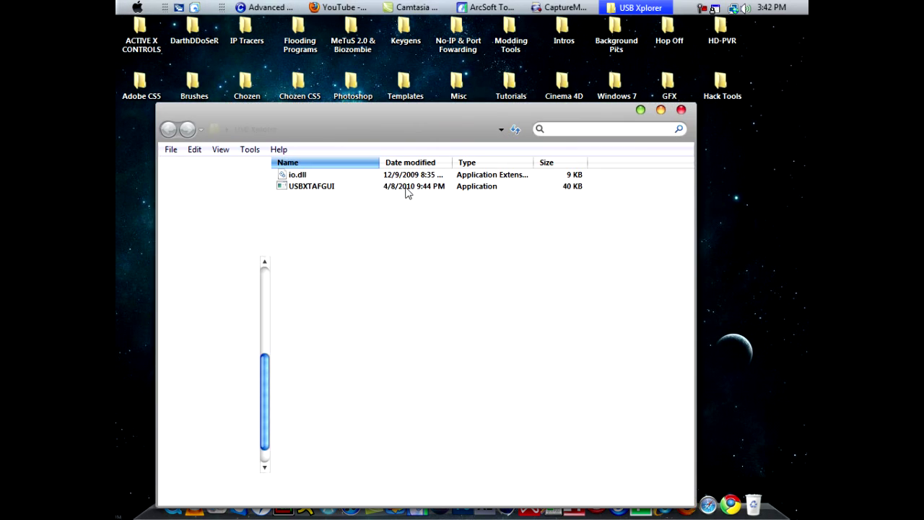
left_click(321, 187)
double_click(321, 187)
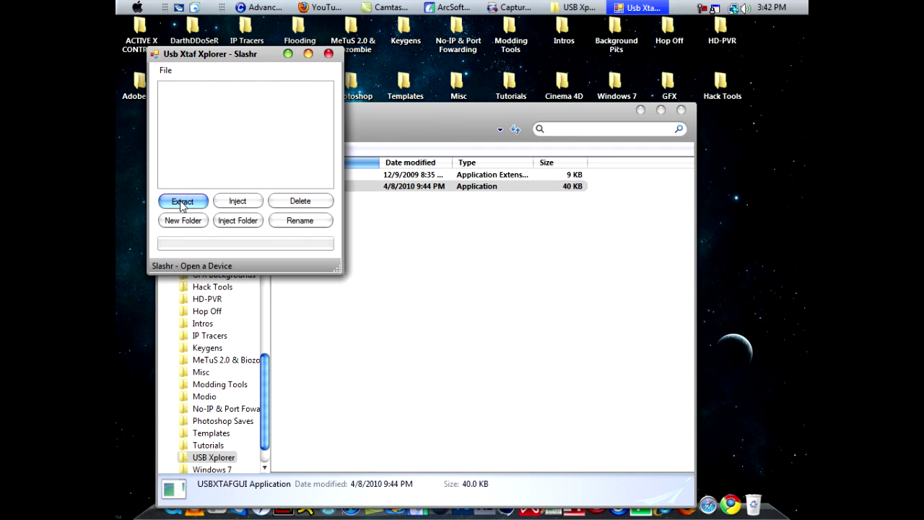
left_click(166, 71)
left_click(168, 86)
- Extract the profile file from the Content folder to the desktop
double_click(200, 87)
left_click(200, 87)
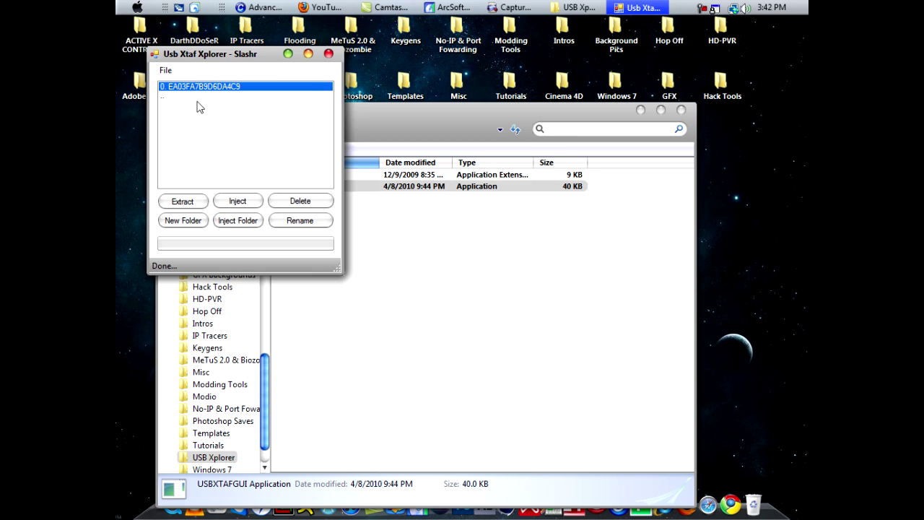
left_click(186, 204)
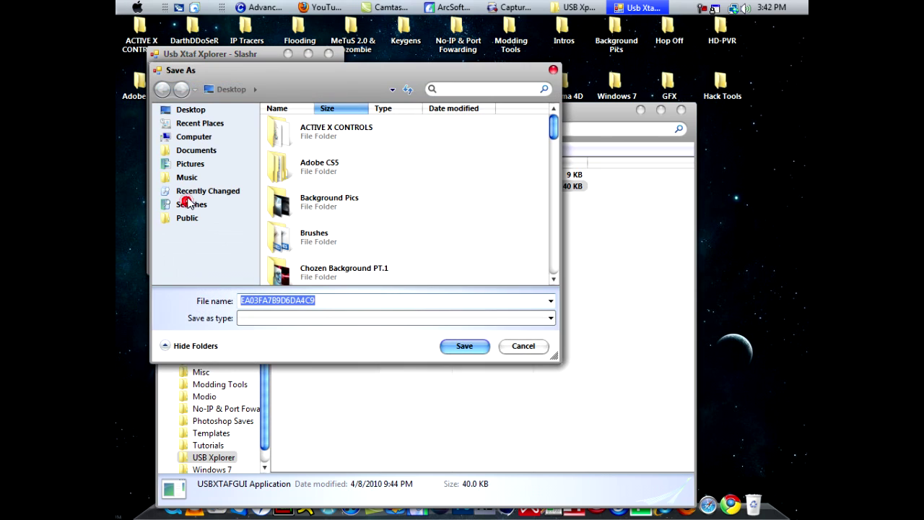
left_click(462, 347)
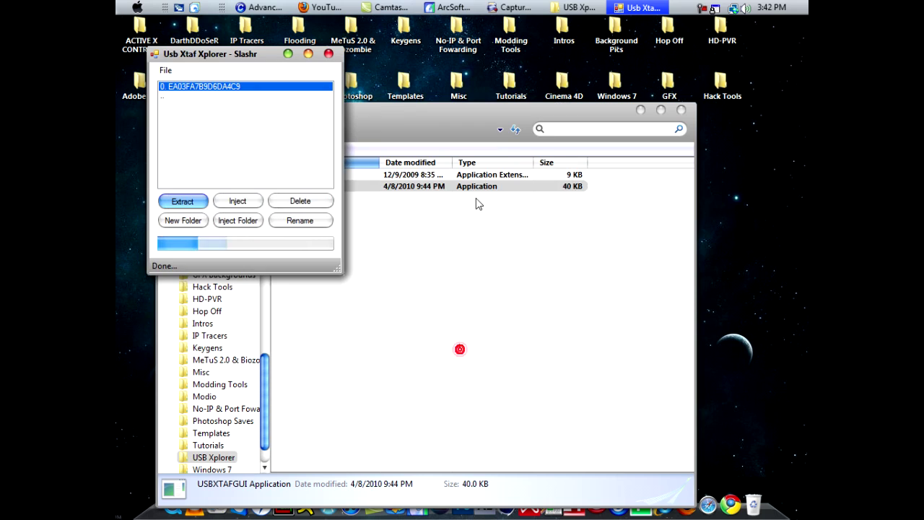
left_click(287, 55)
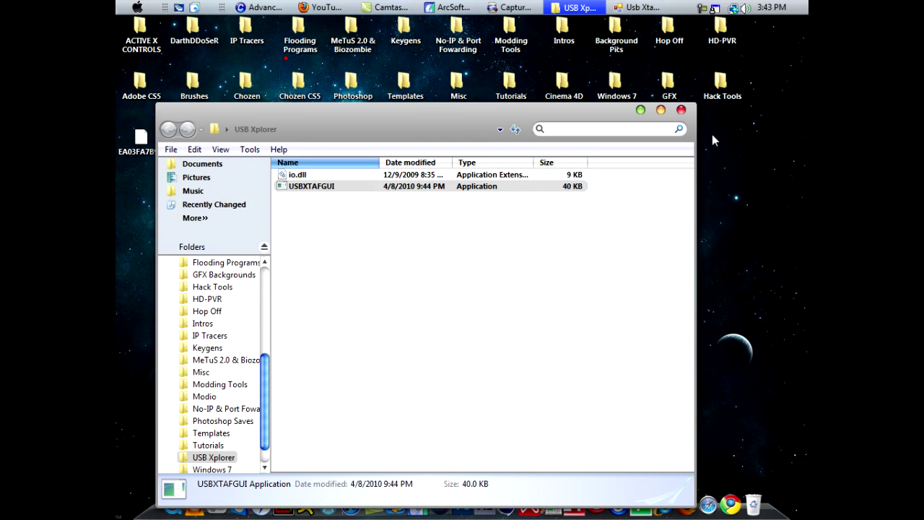
- Close USB Xplorer, launch ProfileEditor from the X360 PROFILE EDITOR V2 folder, and close the folder
left_click(681, 111)
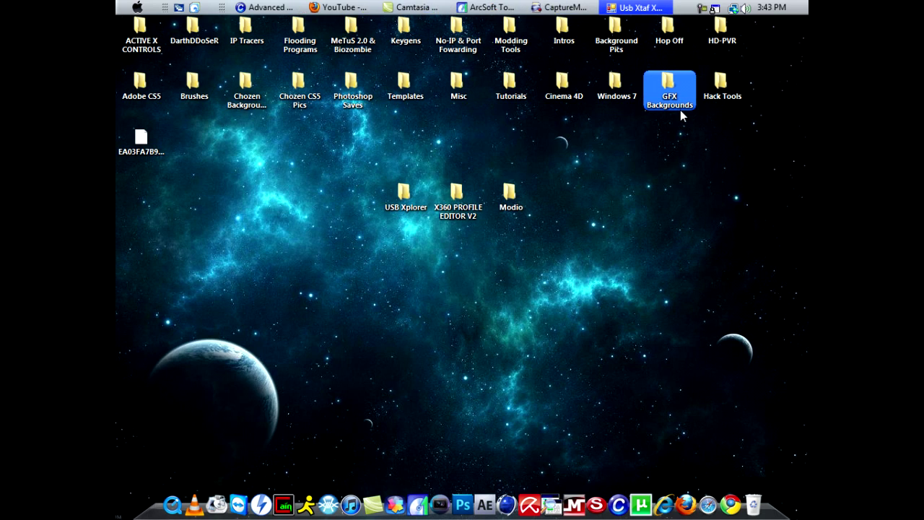
double_click(447, 211)
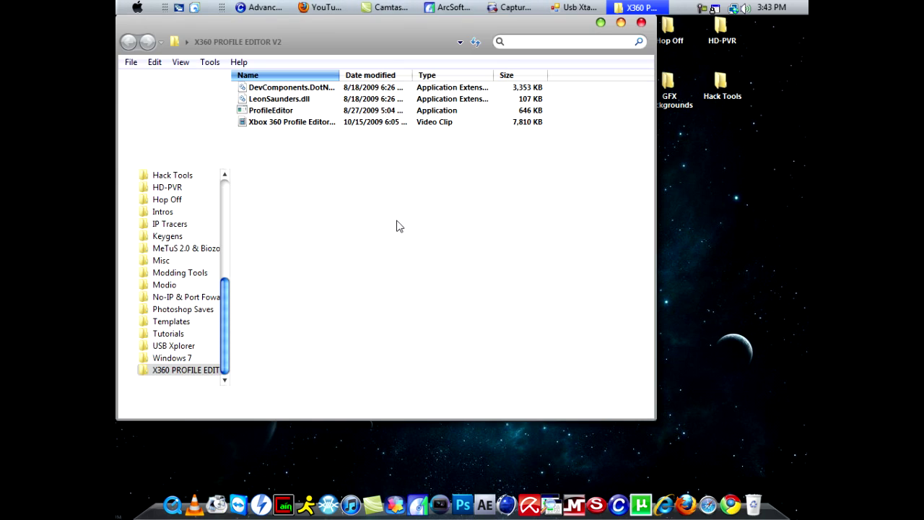
left_click(280, 113)
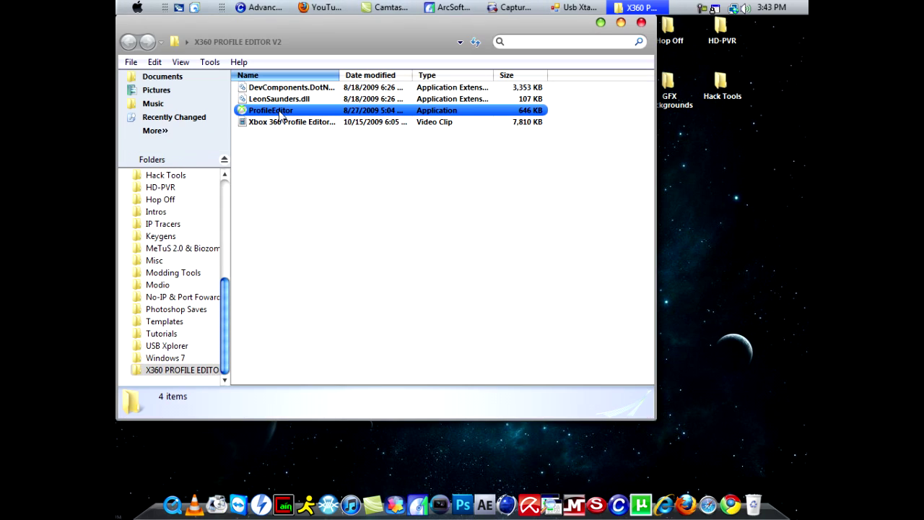
left_click(484, 87)
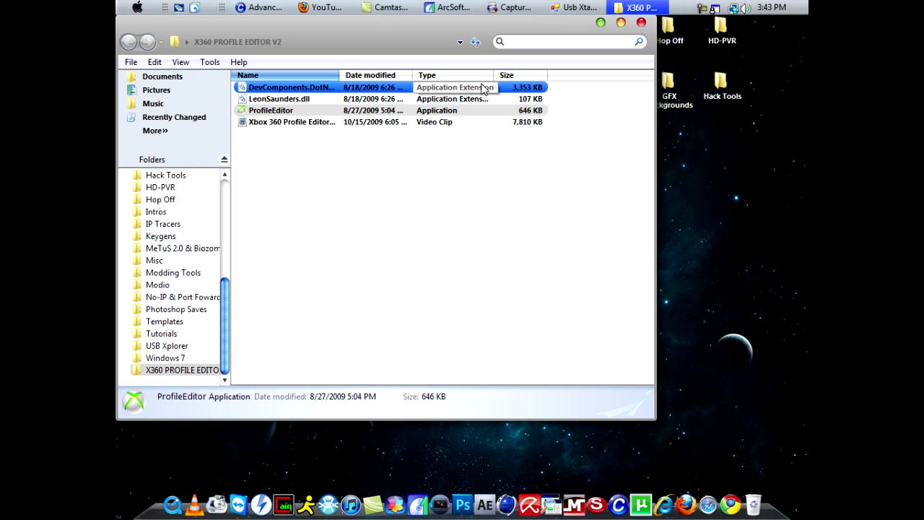
double_click(467, 109)
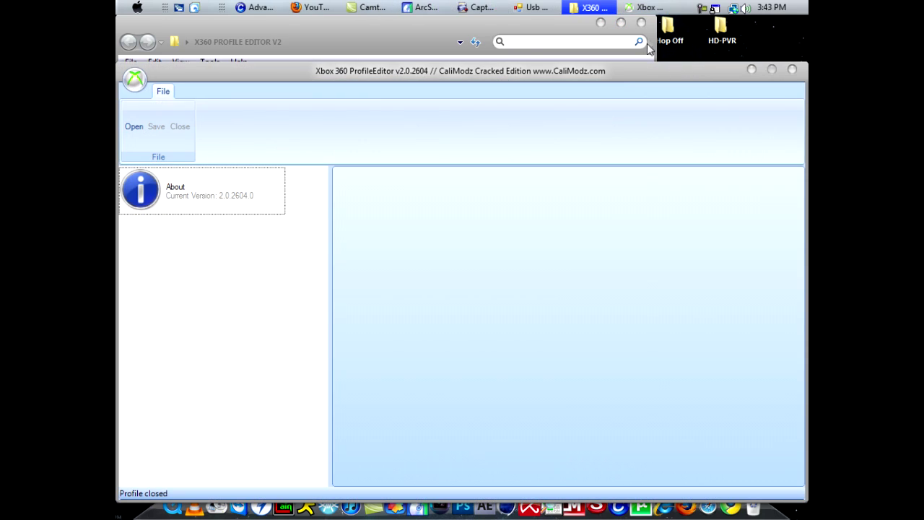
left_click(640, 23)
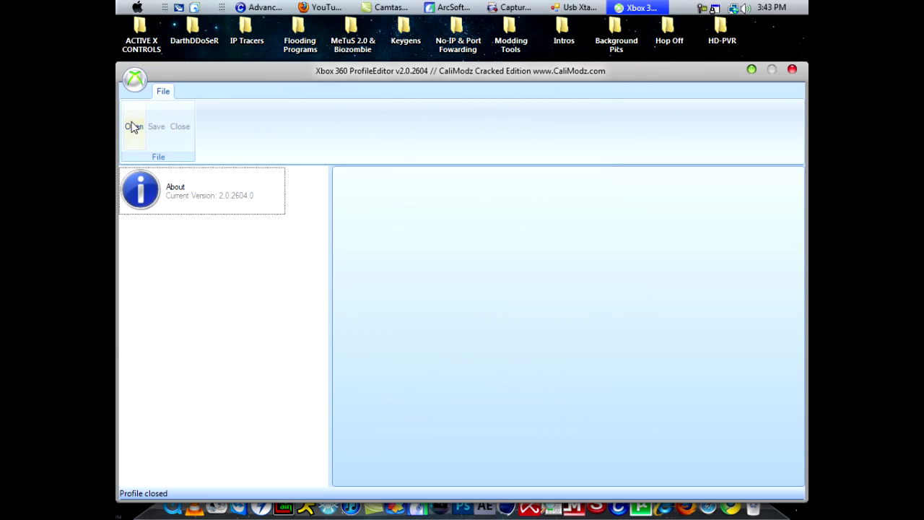
- Open the extracted profile file from the Desktop and view Modern Warfare 2's achievements
left_click(134, 79)
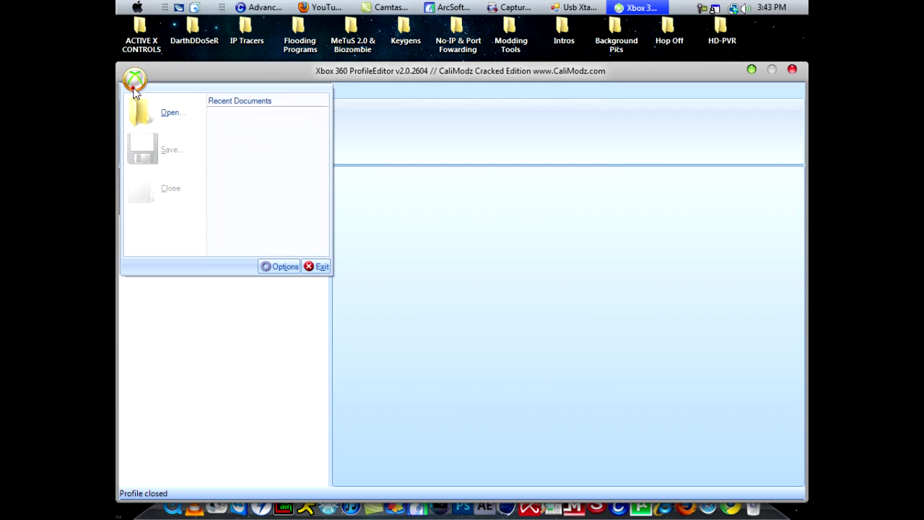
left_click(147, 116)
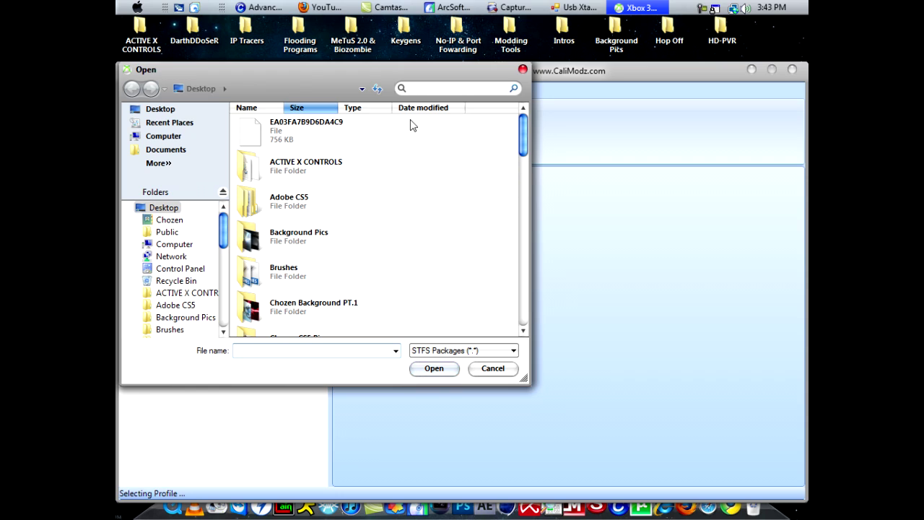
left_click(360, 130)
left_click(429, 376)
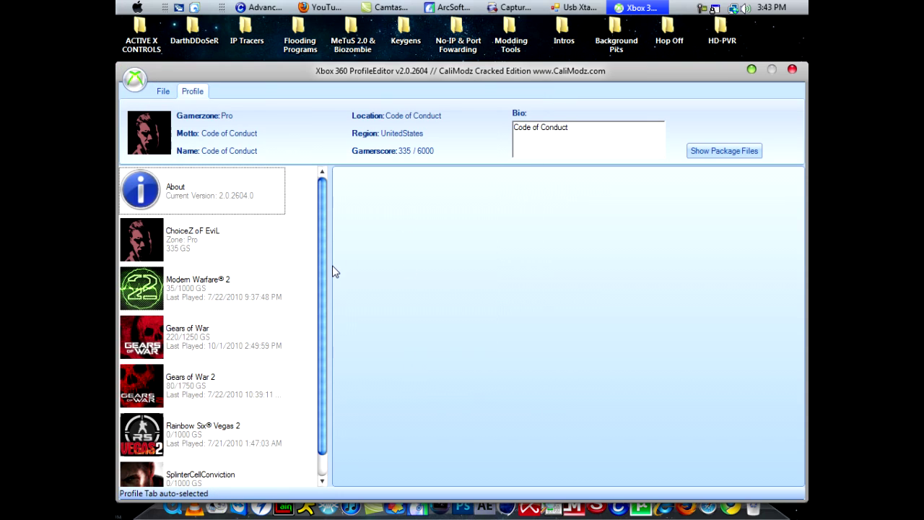
left_click_drag(320, 272, 322, 282)
left_click(229, 283)
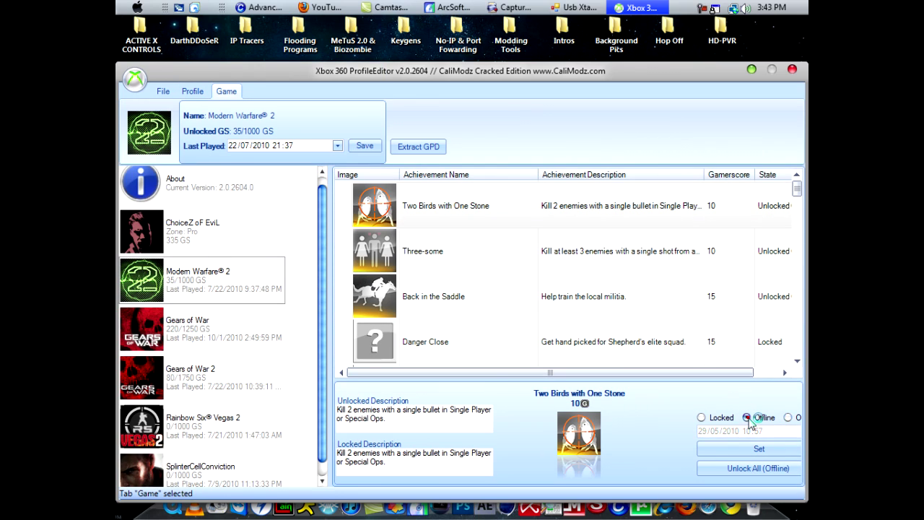
- Unlock all Modern Warfare 2 achievements offline and dismiss the warning dialogs
left_click(749, 448)
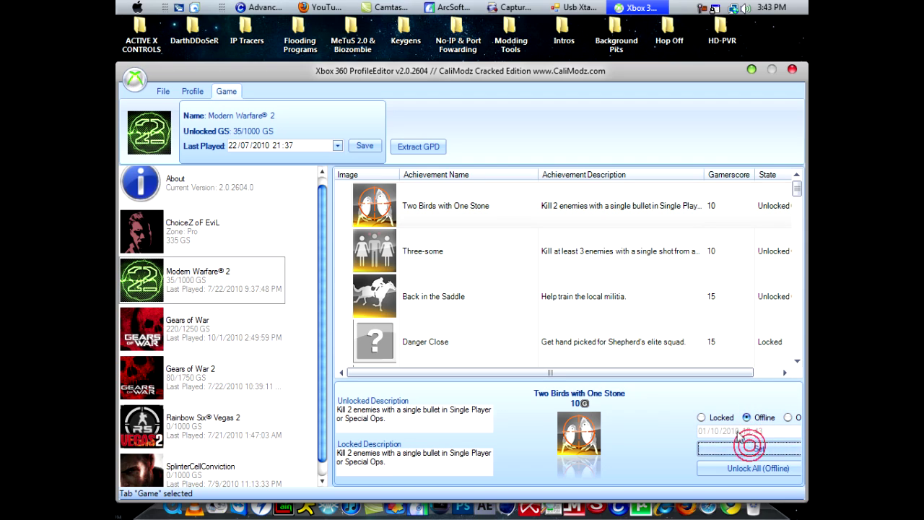
left_click(743, 469)
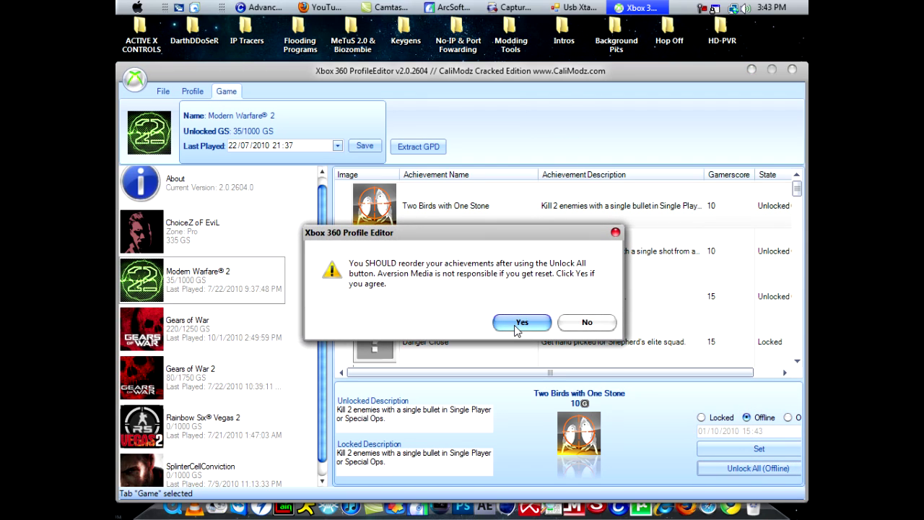
left_click(523, 325)
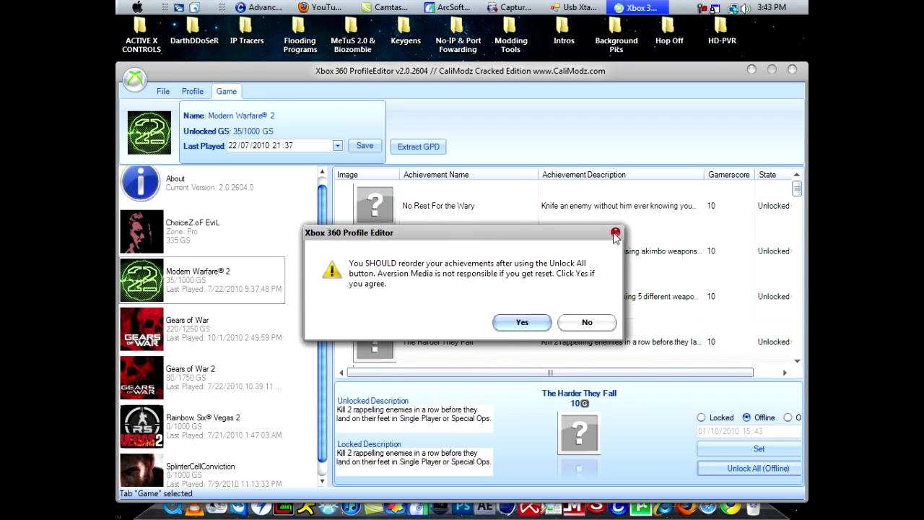
left_click(588, 325)
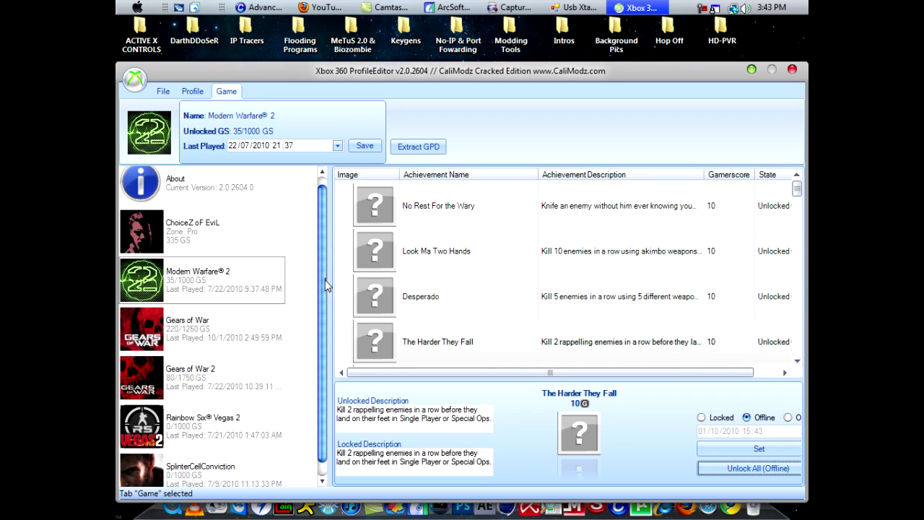
scroll(312, 290, "down", 1)
- Unlock all Gears of War achievements offline
left_click(223, 318)
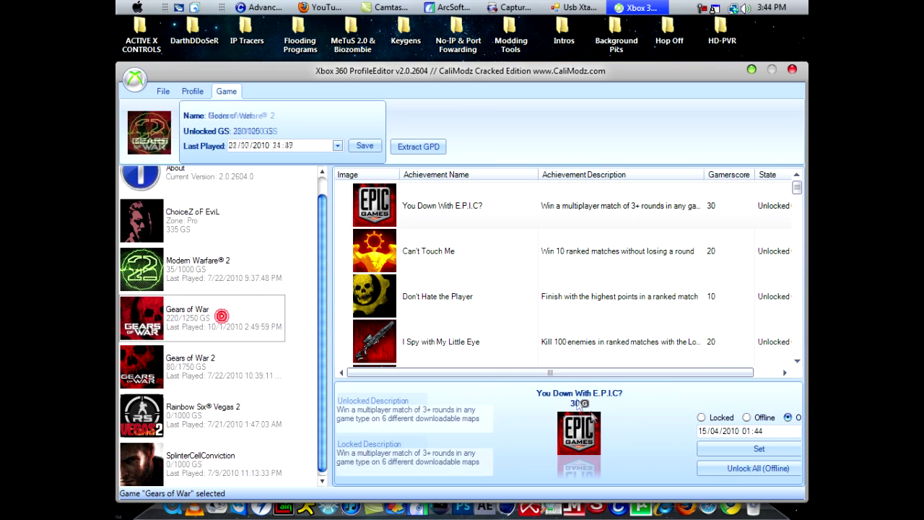
left_click(751, 467)
left_click(521, 323)
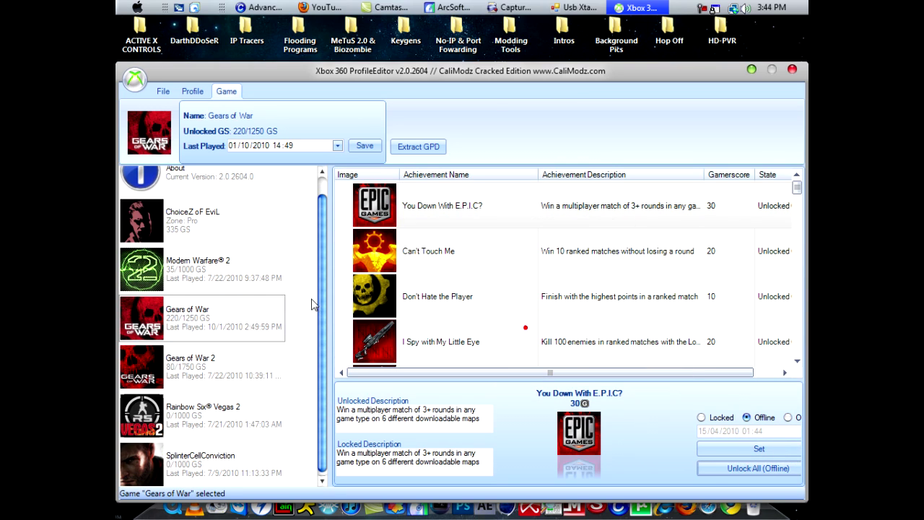
- Unlock all SplinterCellConviction achievements offline
left_click(245, 357)
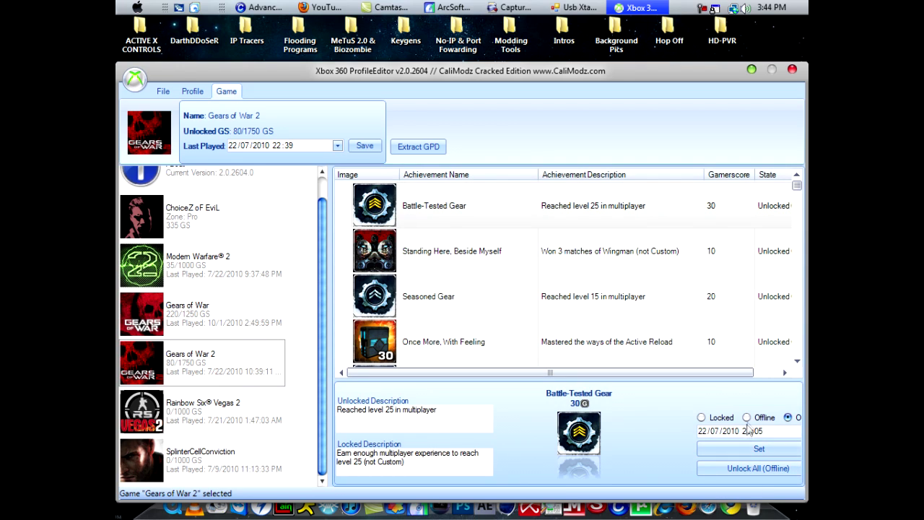
key("Down")
key("Down")
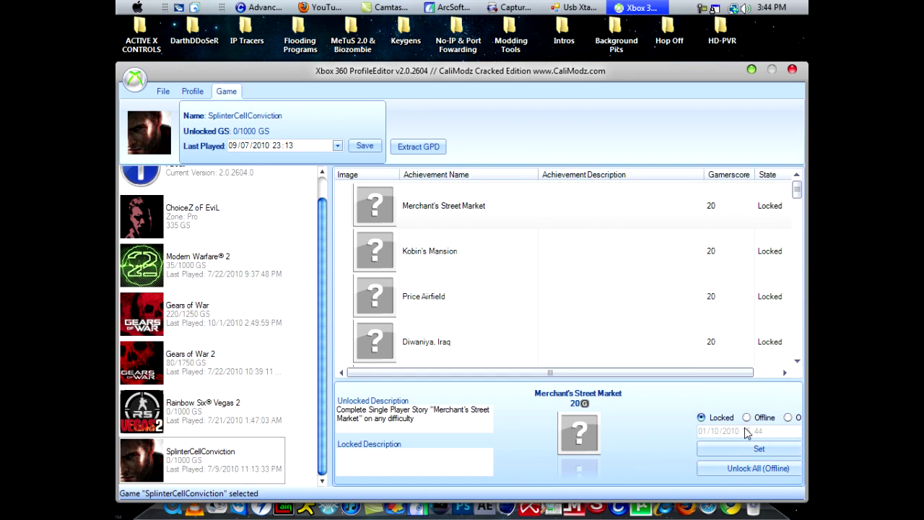
left_click(748, 474)
left_click(530, 324)
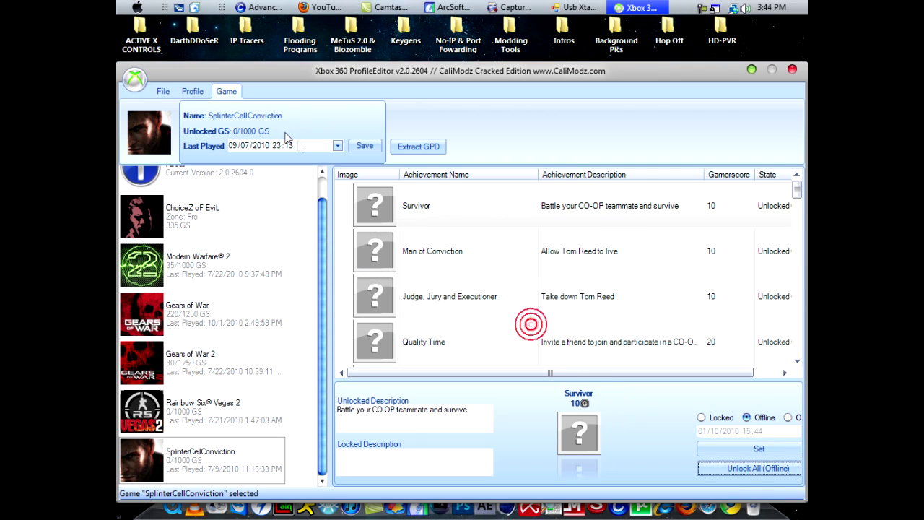
left_click_drag(323, 220, 334, 175)
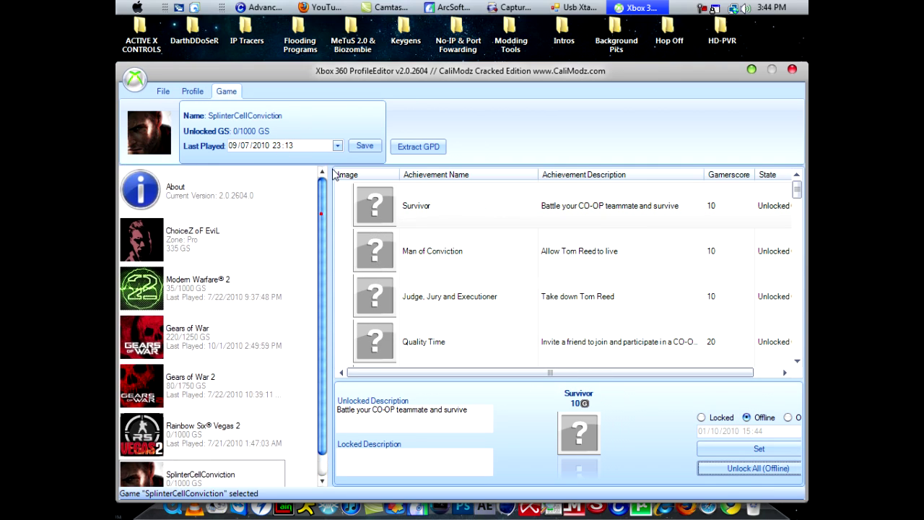
left_click(135, 80)
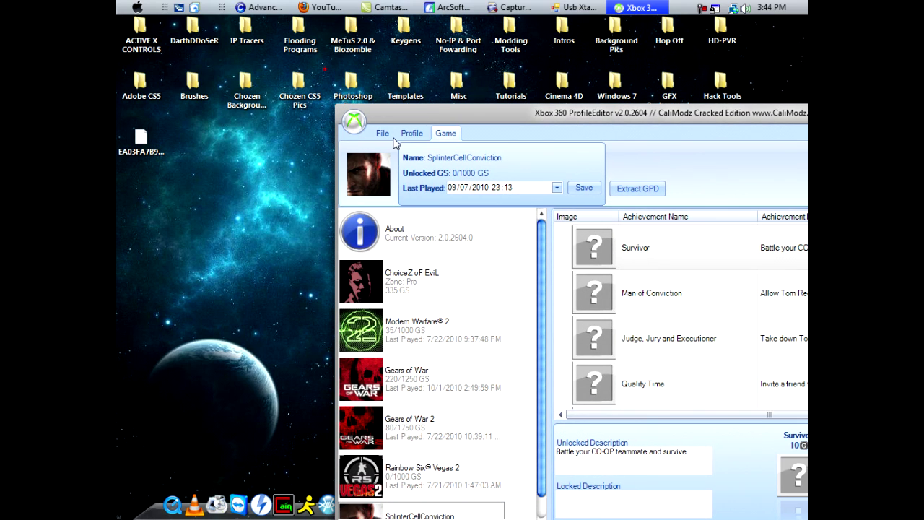
- Delete the old desktop copy of the profile file
left_click(142, 140)
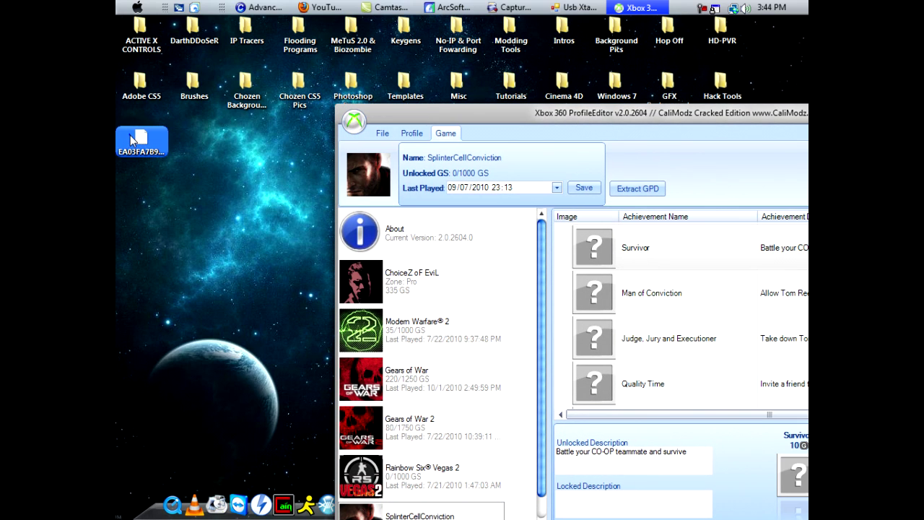
right_click(132, 139)
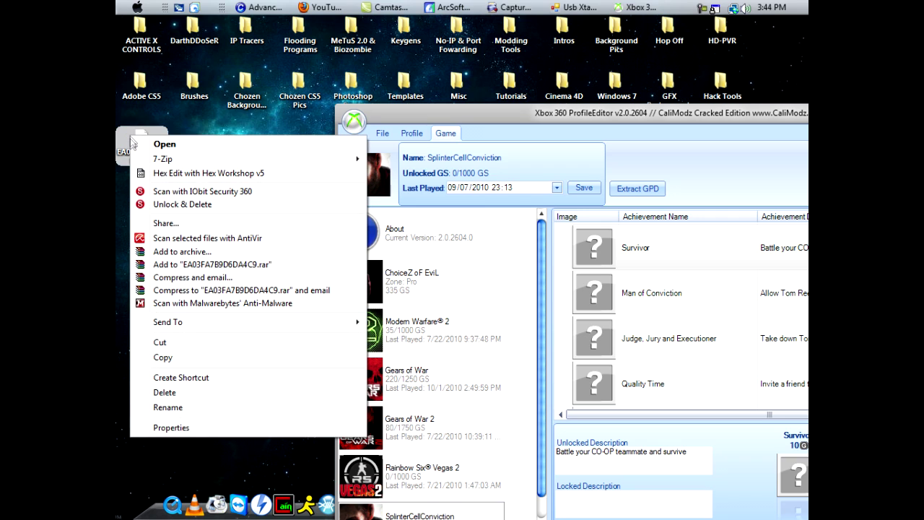
left_click(181, 392)
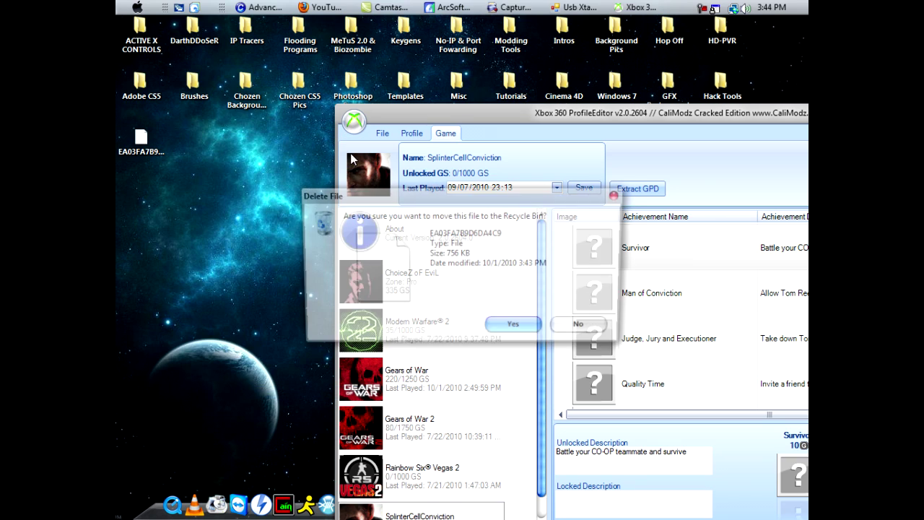
left_click(515, 328)
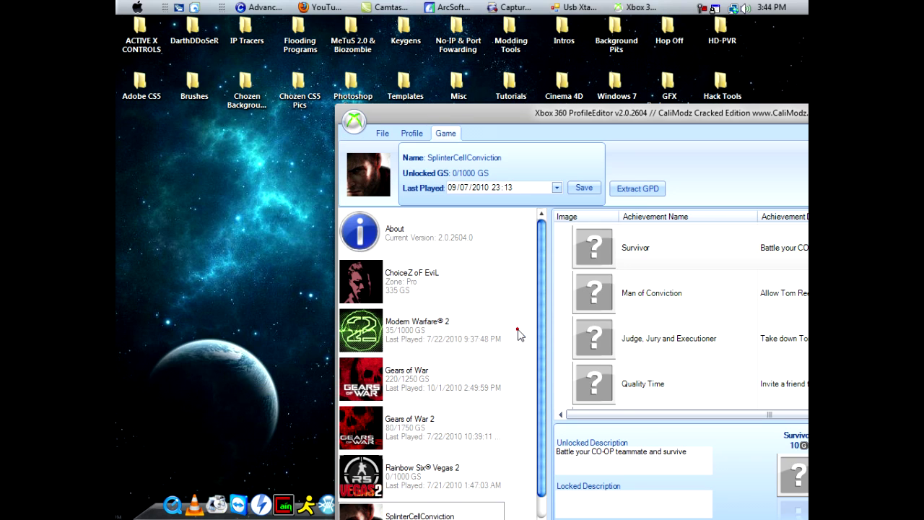
- Save the edited profile and close the profile editor
left_click(353, 122)
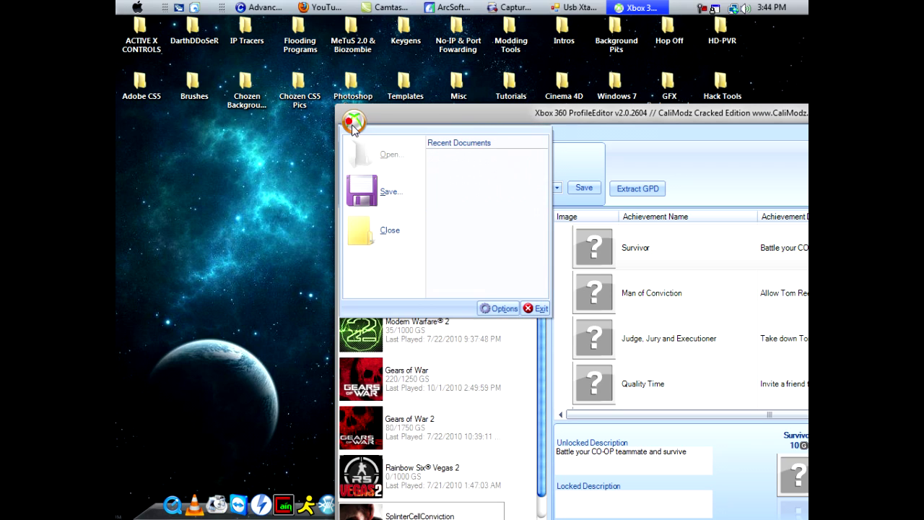
left_click(389, 192)
left_click_drag(464, 110, 279, 189)
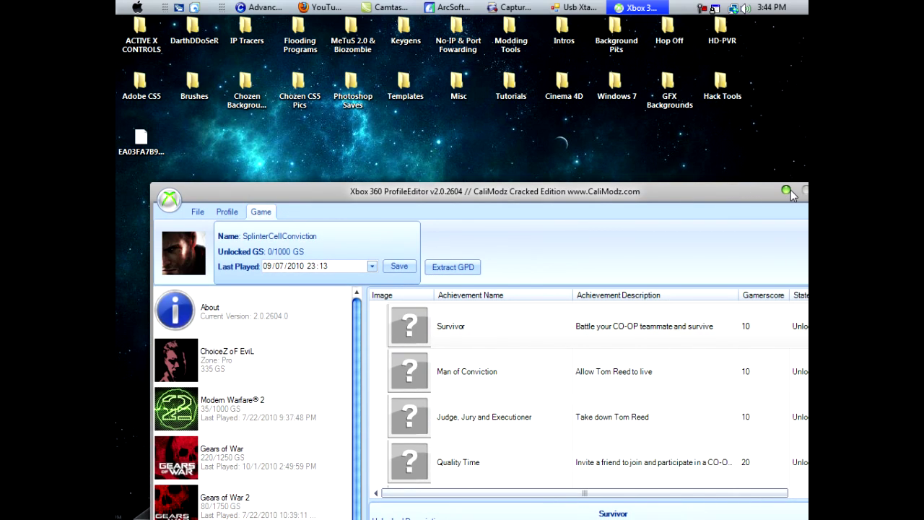
left_click_drag(641, 197, 487, 169)
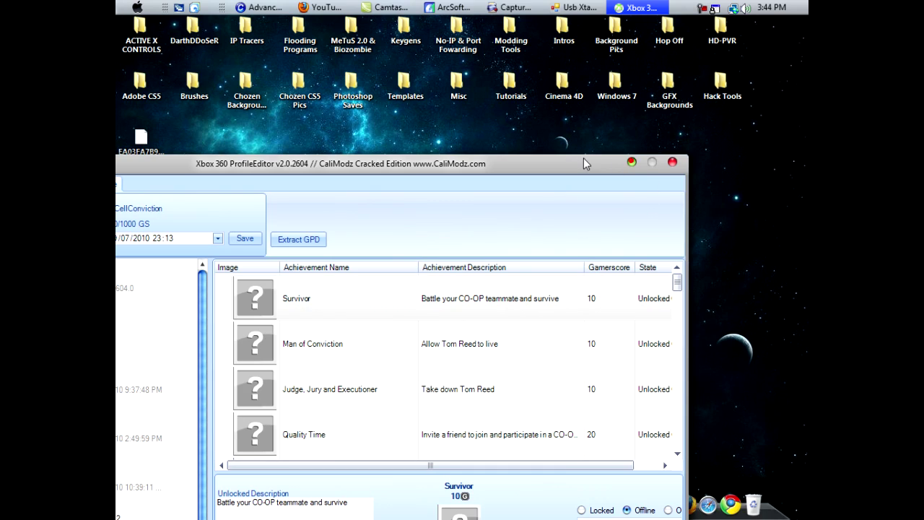
left_click(631, 163)
left_click(674, 163)
left_click(429, 233)
left_click(505, 205)
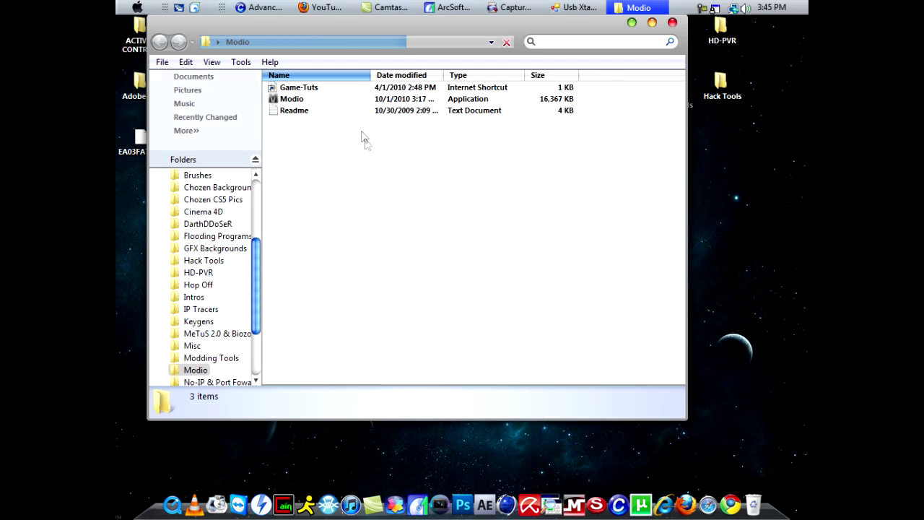
- Launch Modio.exe and close the Modio folder window
double_click(350, 102)
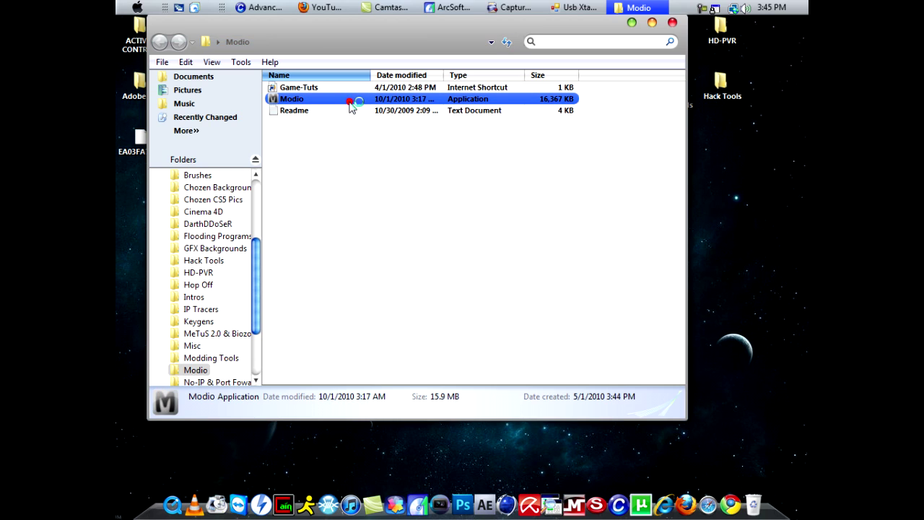
left_click(672, 22)
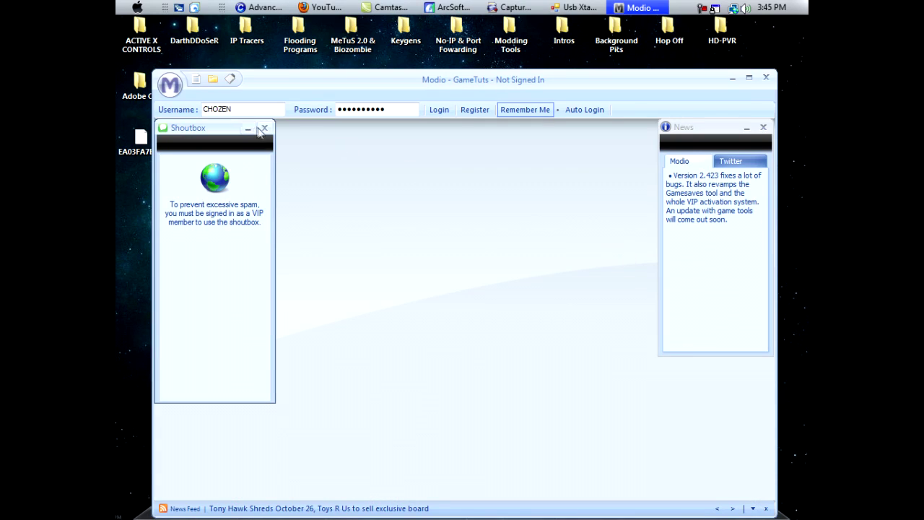
- Close the Shoutbox and News panels and load the saved profile file into Modio
left_click(263, 129)
left_click(764, 127)
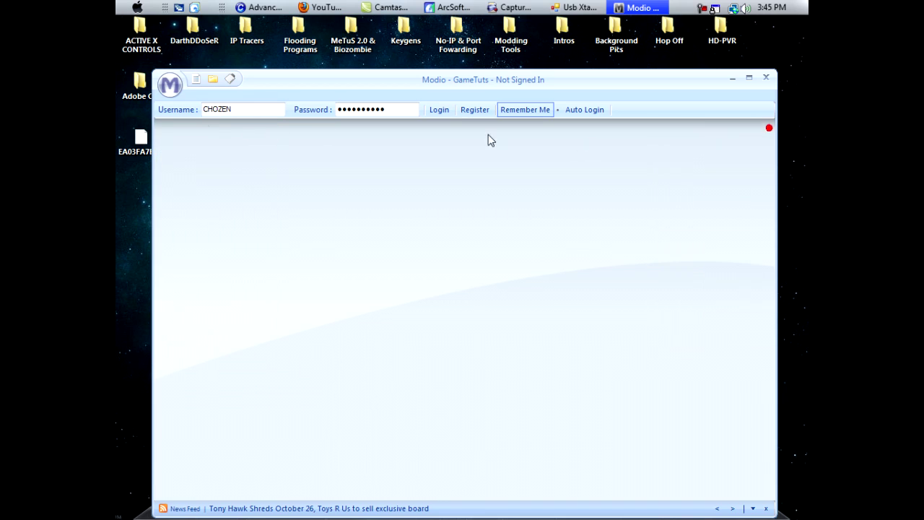
left_click(134, 140)
left_click_drag(269, 185, 261, 185)
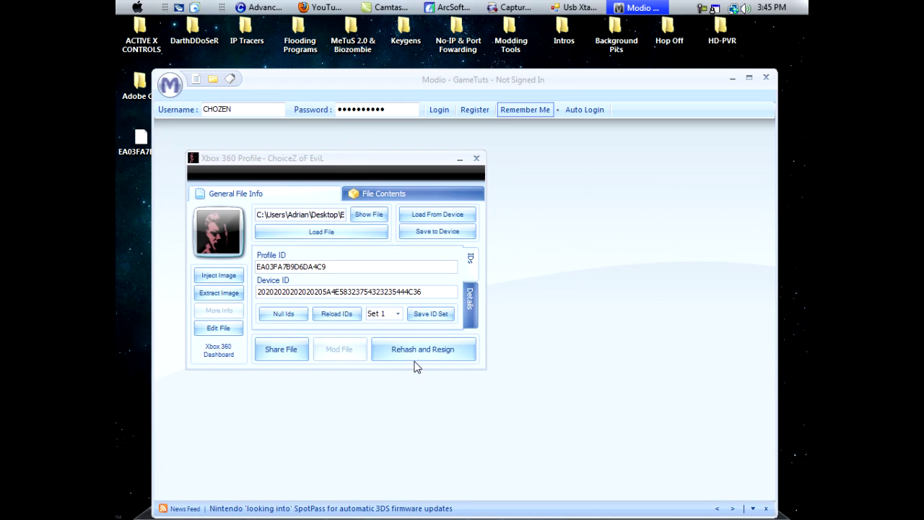
- Rehash and resign the profile, then close the profile window and Modio
left_click(426, 348)
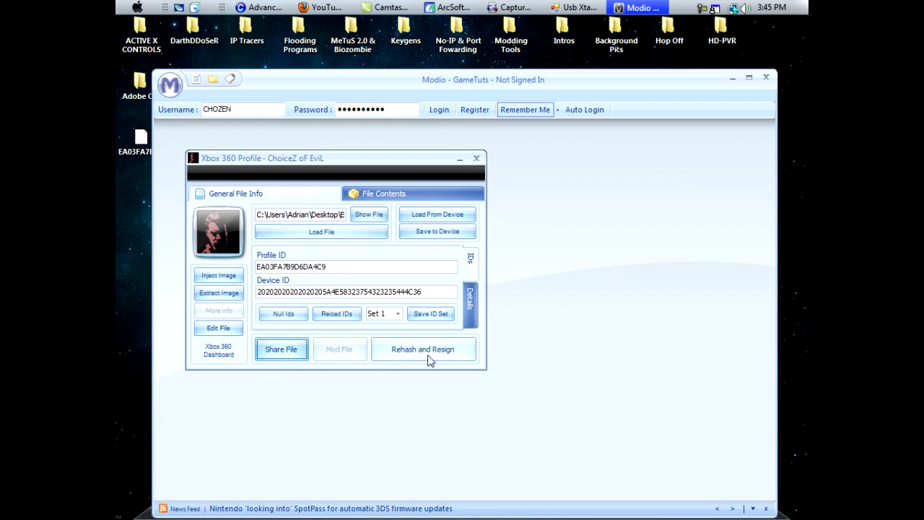
left_click(428, 355)
left_click_drag(398, 159, 461, 141)
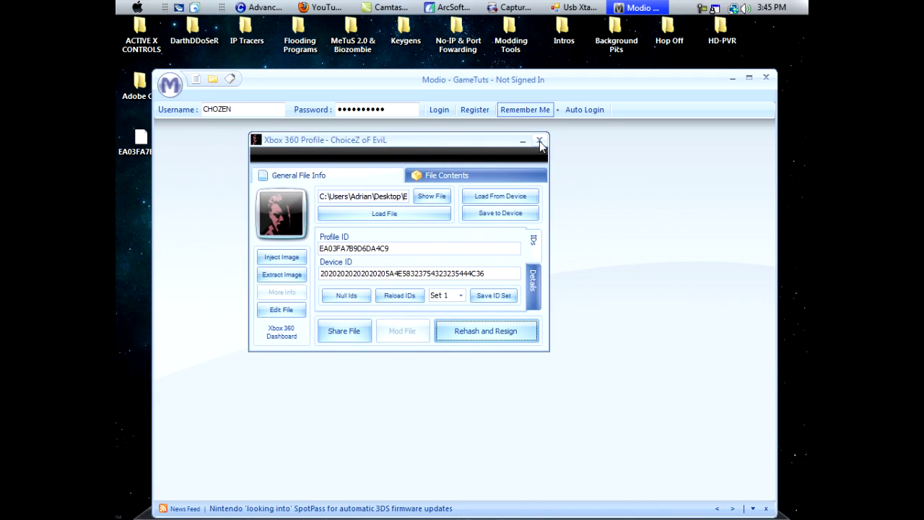
left_click(539, 141)
left_click(767, 80)
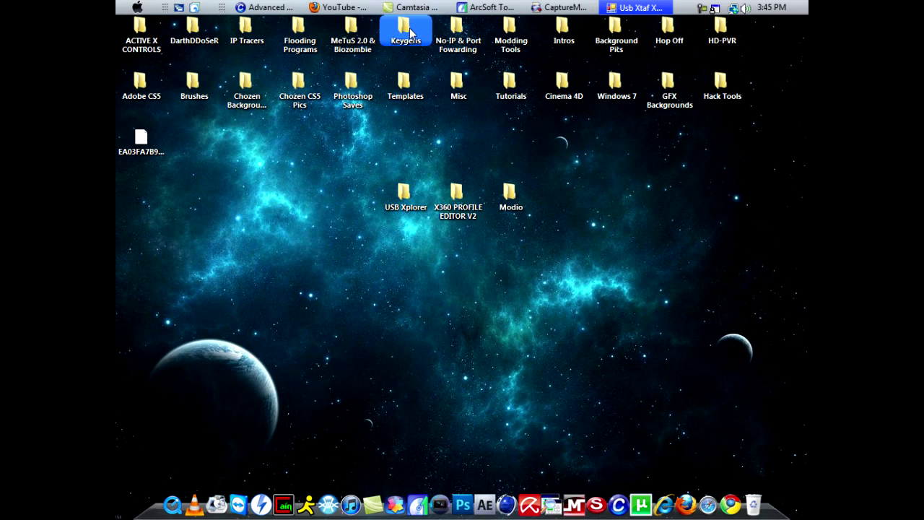
- In USB Xtaf Xplorer, delete the old profile and copy the resigned profile file onto the USB drive
left_click(641, 7)
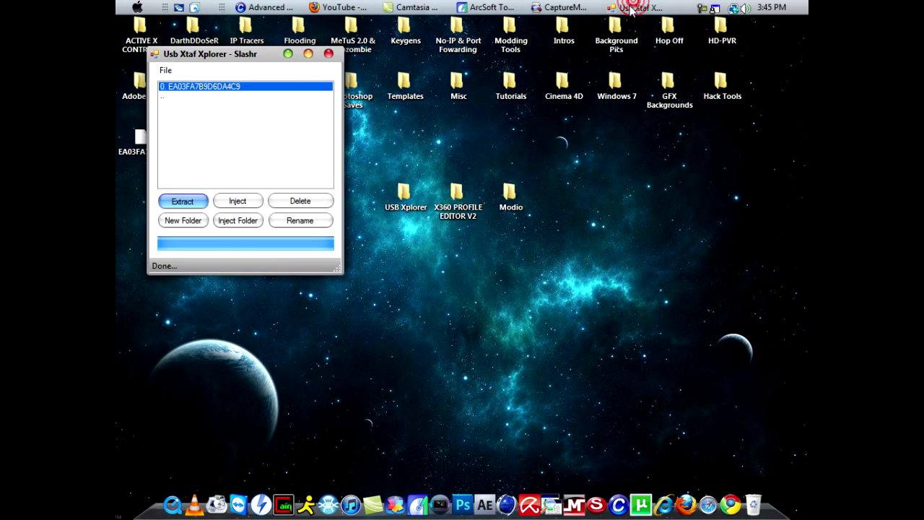
left_click_drag(210, 57, 322, 92)
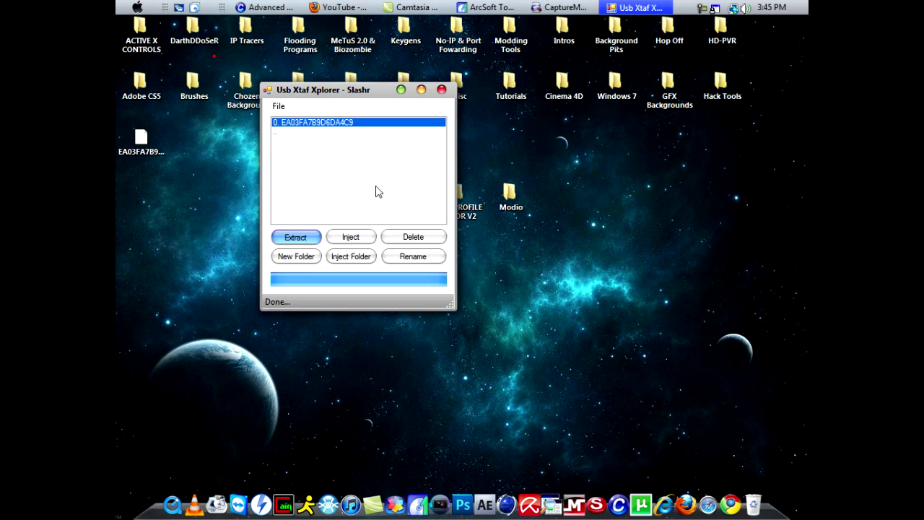
left_click(409, 238)
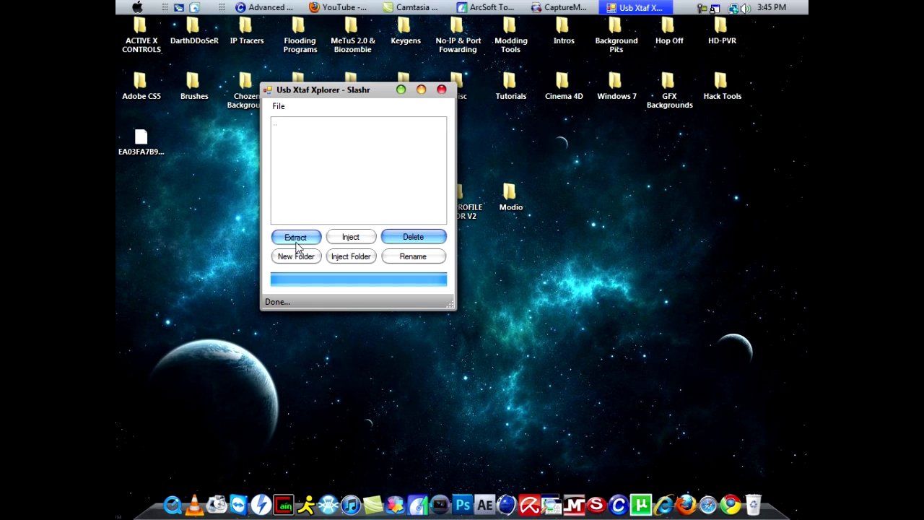
left_click_drag(139, 144, 323, 143)
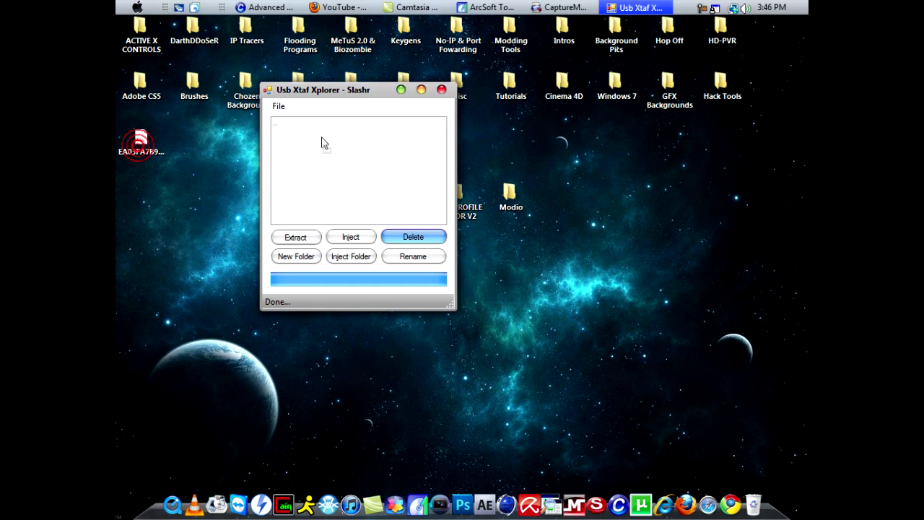
left_click(402, 90)
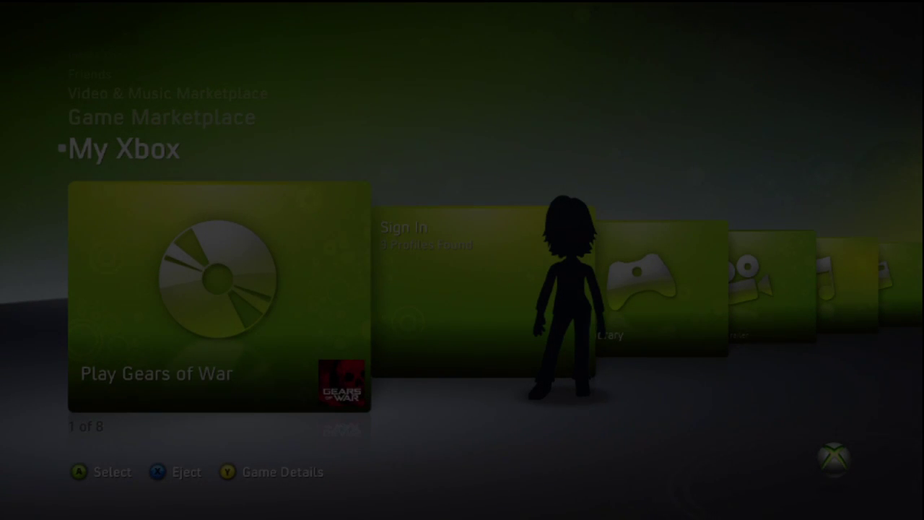
- On the Xbox dashboard, go to the My Xbox items and open System Settings
key("Right")
key("Left")
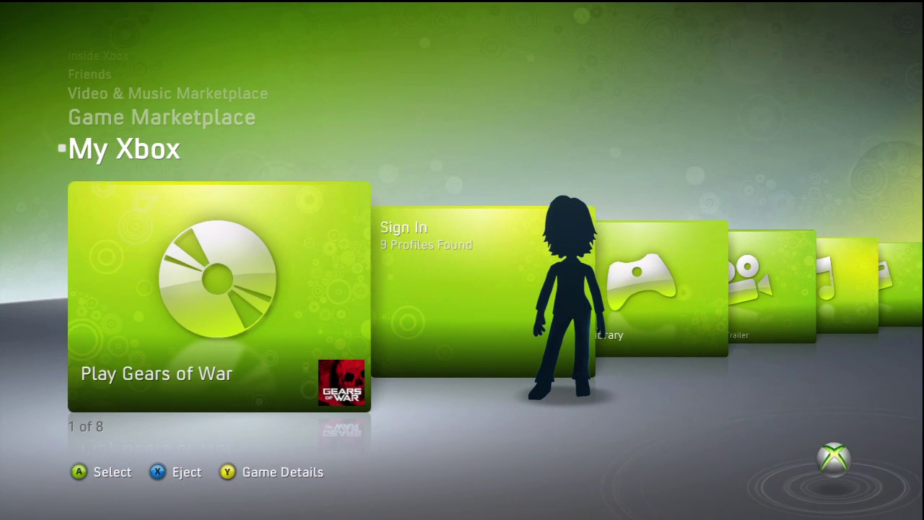
key("Right")
key("Right")
key("Right")
key("Right")
key("Right")
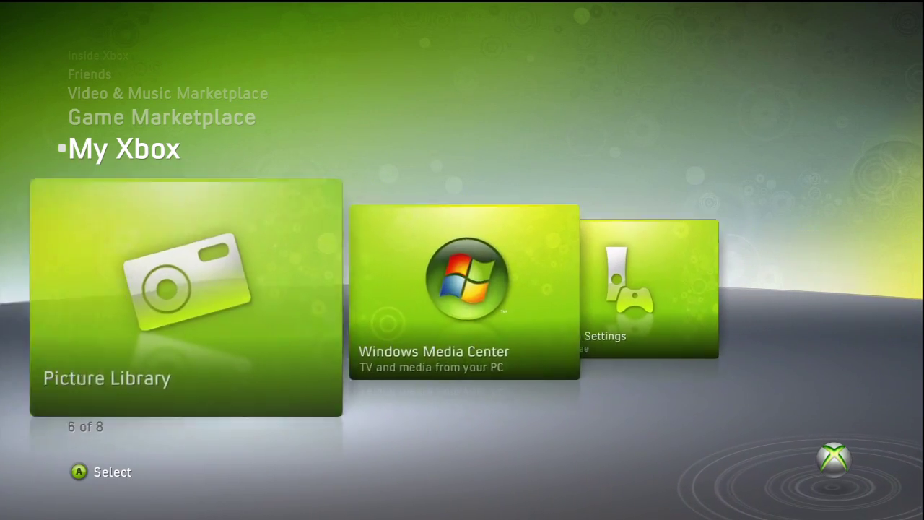
key("Right")
key("Right")
key("Return")
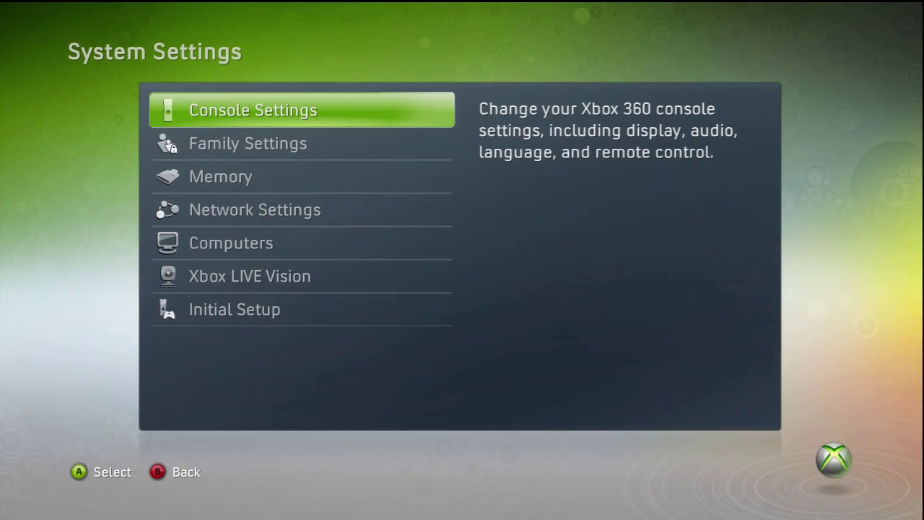
- Go to Memory > Memory Unit > Gamer Profiles
key("Down")
key("Down")
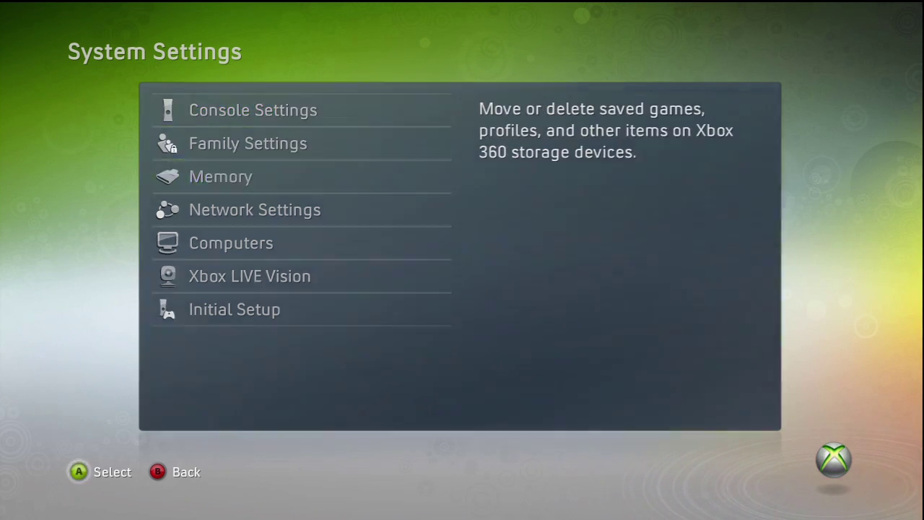
key("Return")
key("Down")
key("Down")
key("Down")
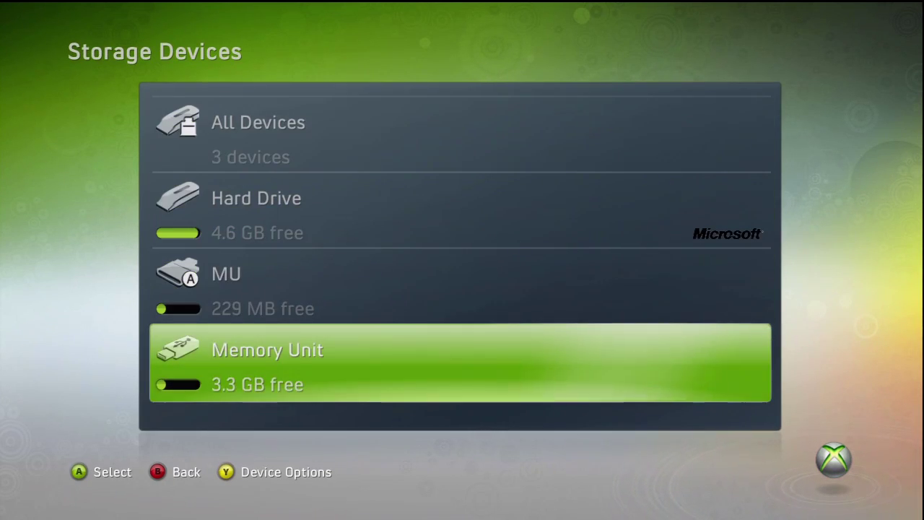
key("Return")
key("Down")
key("Return")
- Move the gamer profile to the Hard Drive and return to the storage devices list
key("Return")
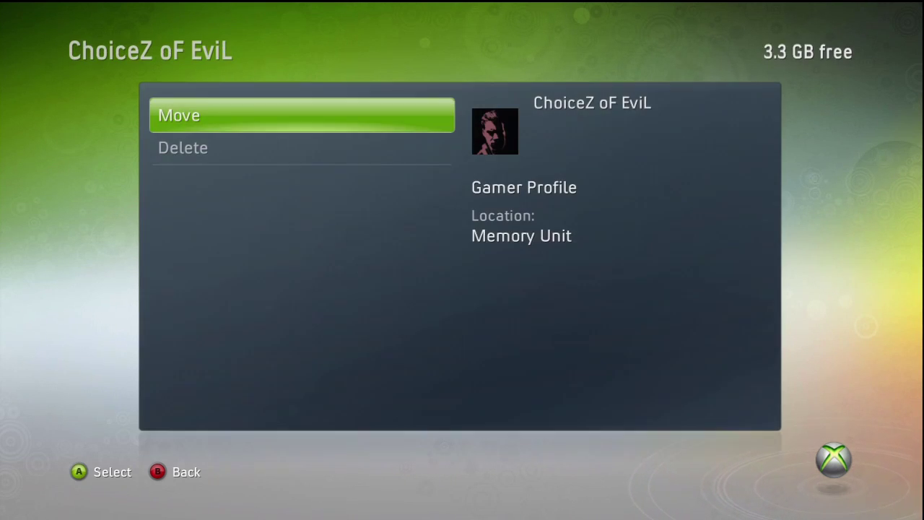
key("Return")
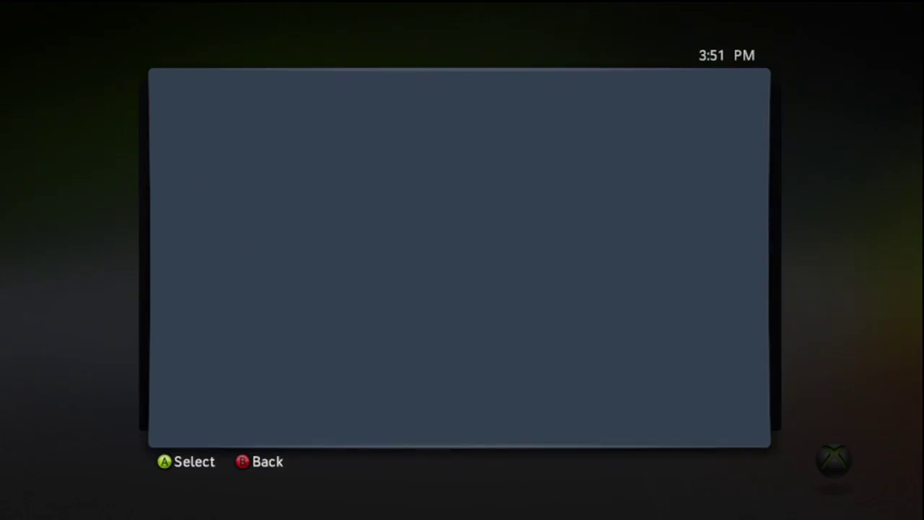
key("Return")
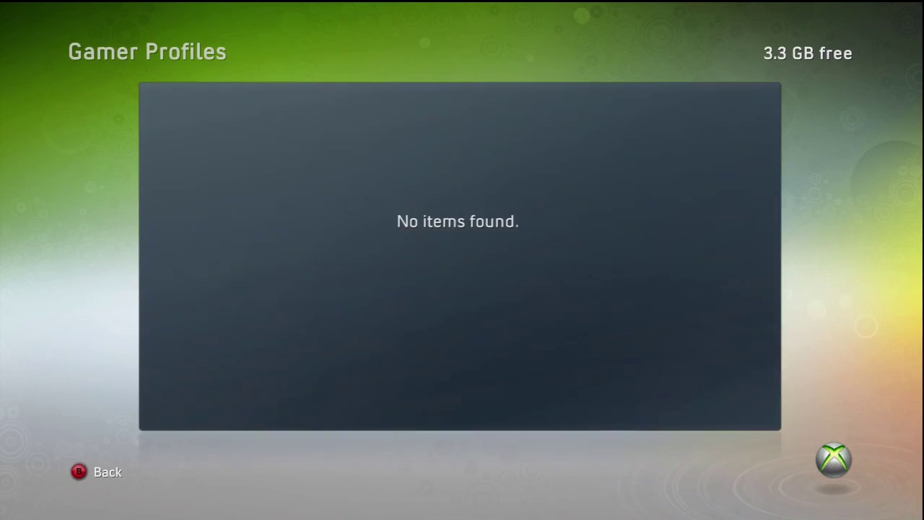
key("Escape")
key("Escape")
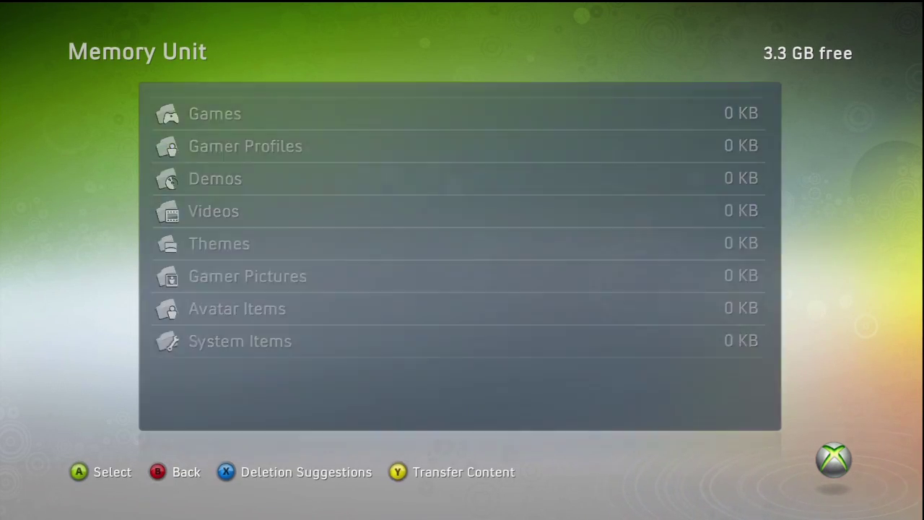
key("Escape")
key("Escape")
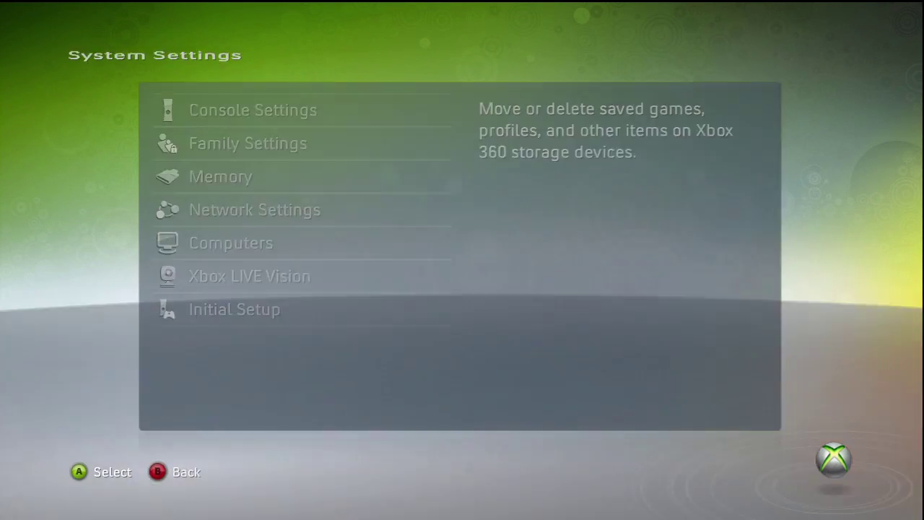
- From the Xbox Guide's Sign In list, choose the edited profile
key("Home")
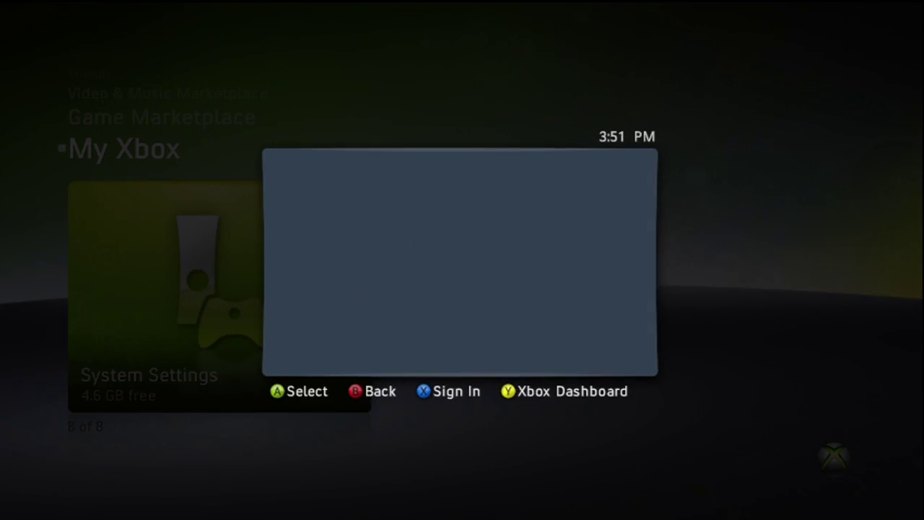
key("x")
key("Down")
key("Down")
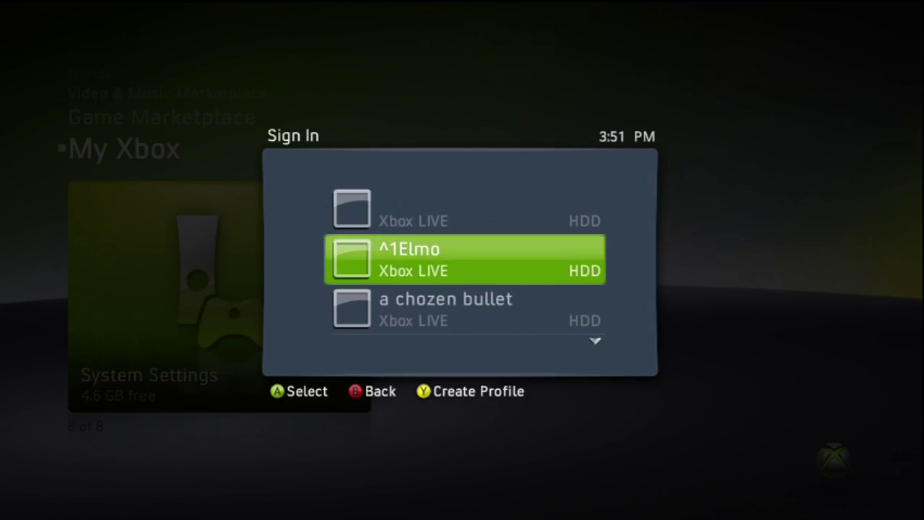
key("Down")
key("Down")
key("Down")
key("Down")
key("Up")
key("Return")
- Enter the profile's pass code, dismiss the Xbox LIVE connection error, and close the Guide
key("x")
key("x")
key("x")
key("x")
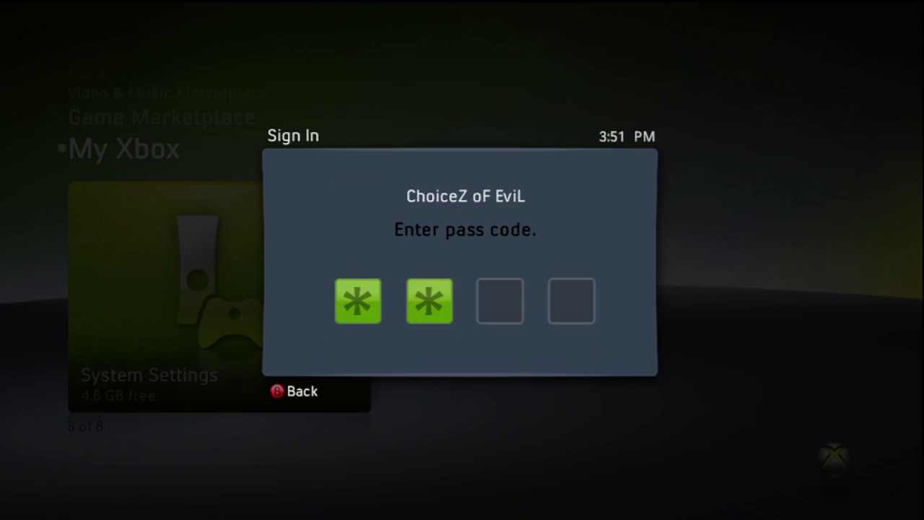
key("x")
key("x")
key("x")
key("x")
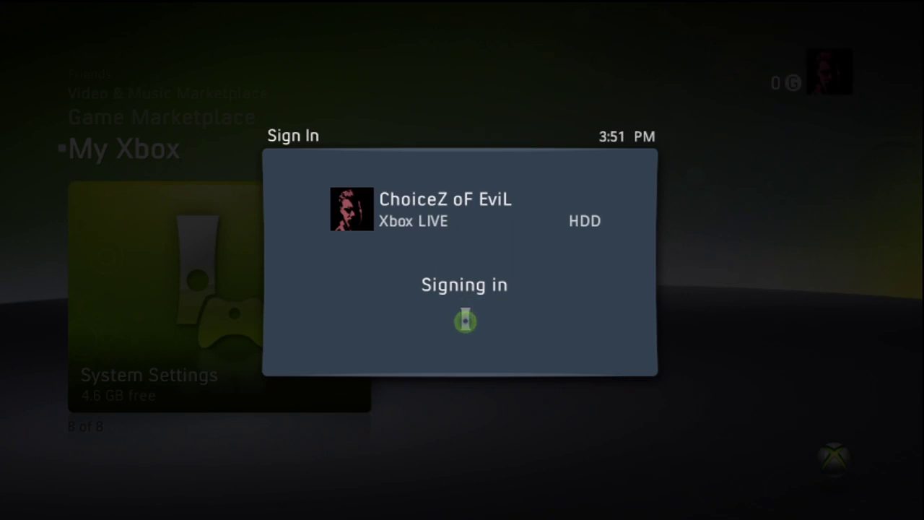
key("Return")
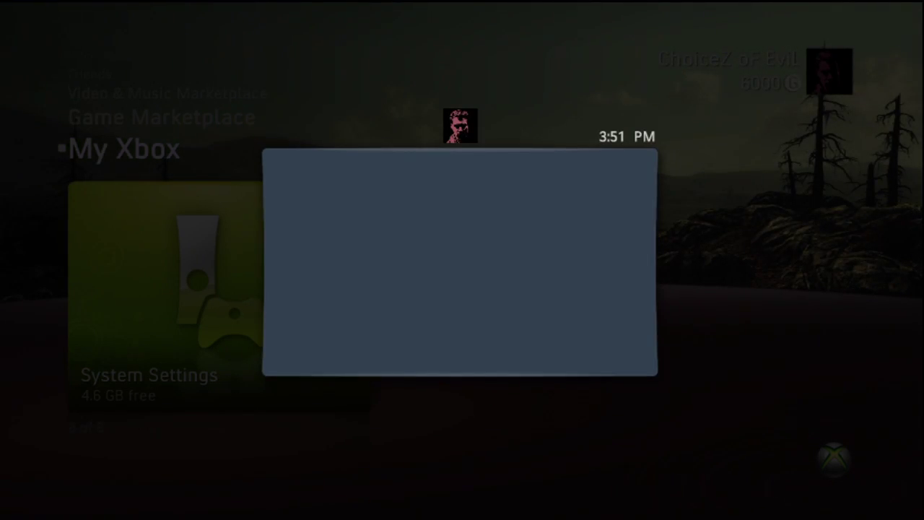
key("Escape")
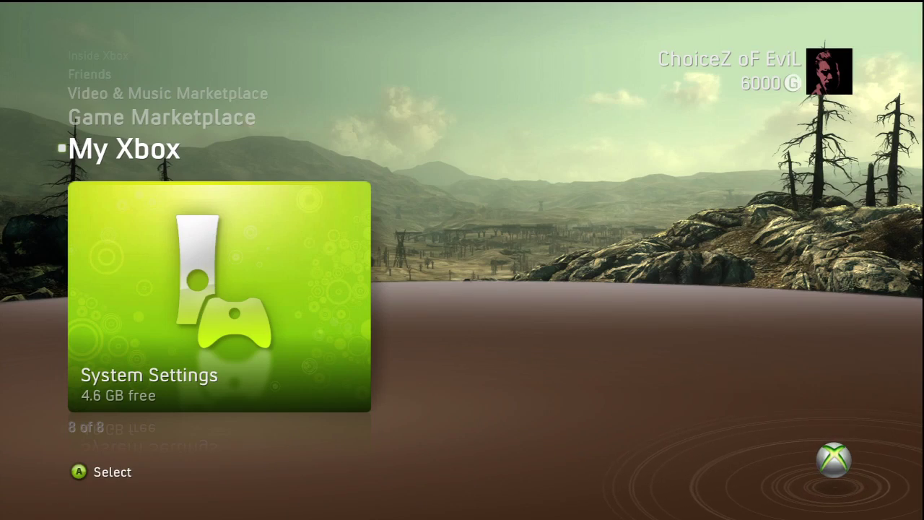
- Open the signed-in profile from the My Xbox items
key("Right")
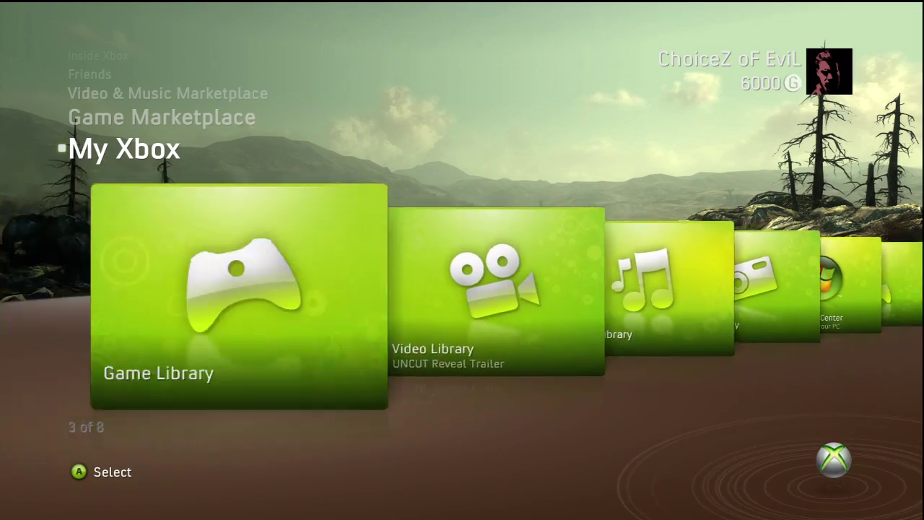
key("Right")
key("Right")
key("Left")
key("Return")
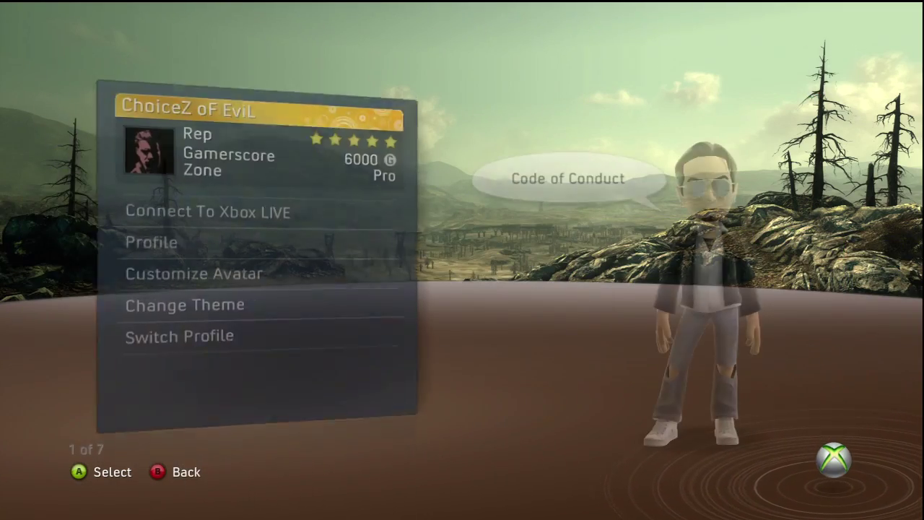
- View Achievement Progress plus Gears of War, Gears of War 2, Modern Warfare 2 and Rainbow Six Vegas 2 totals
key("Right")
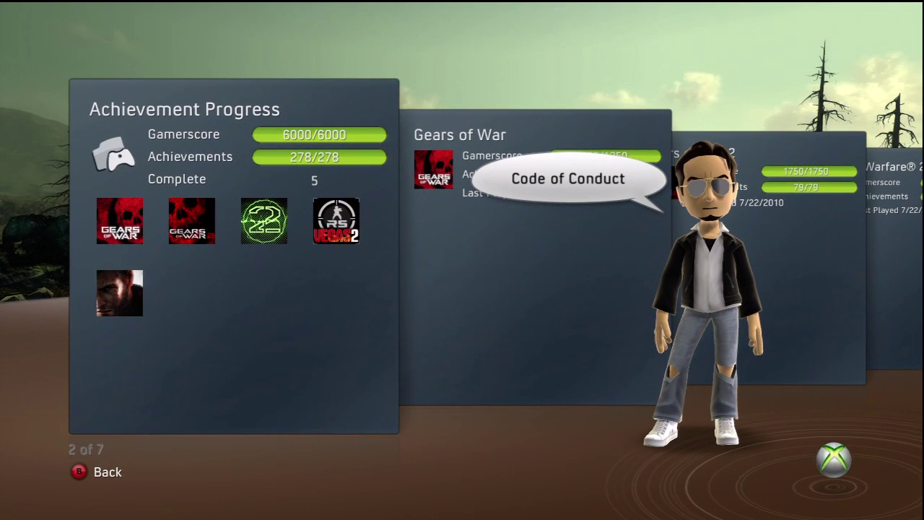
key("Right")
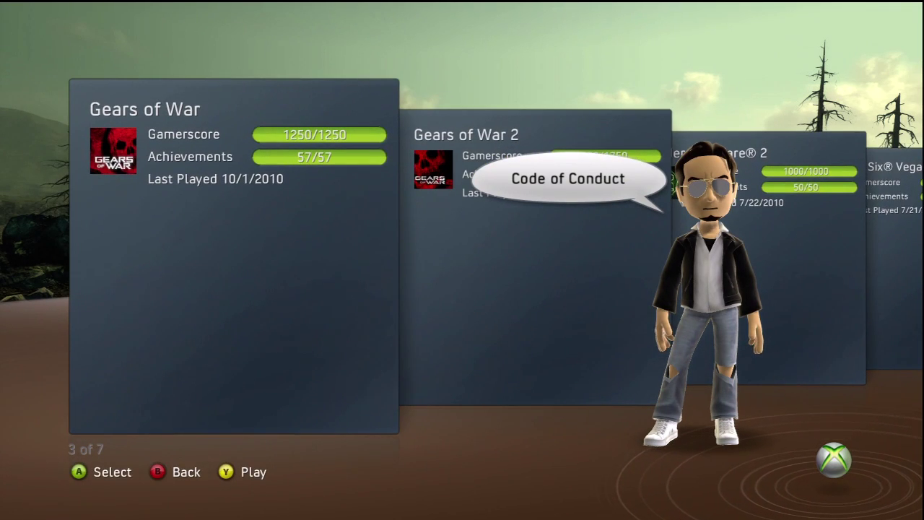
key("Right")
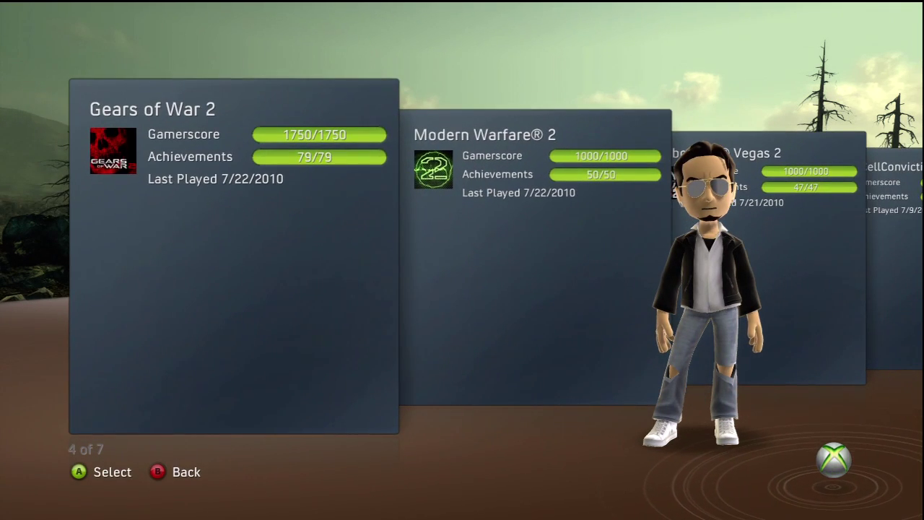
key("Right")
key("Right")
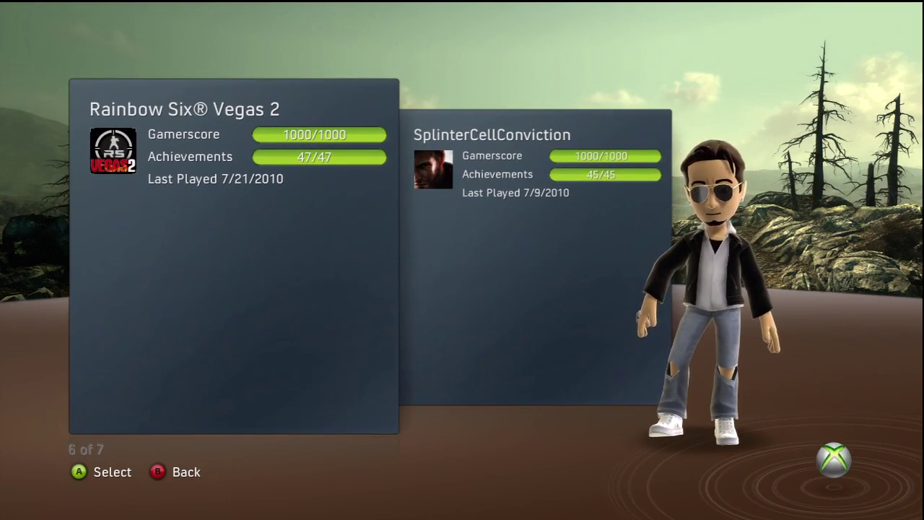
key("Right")
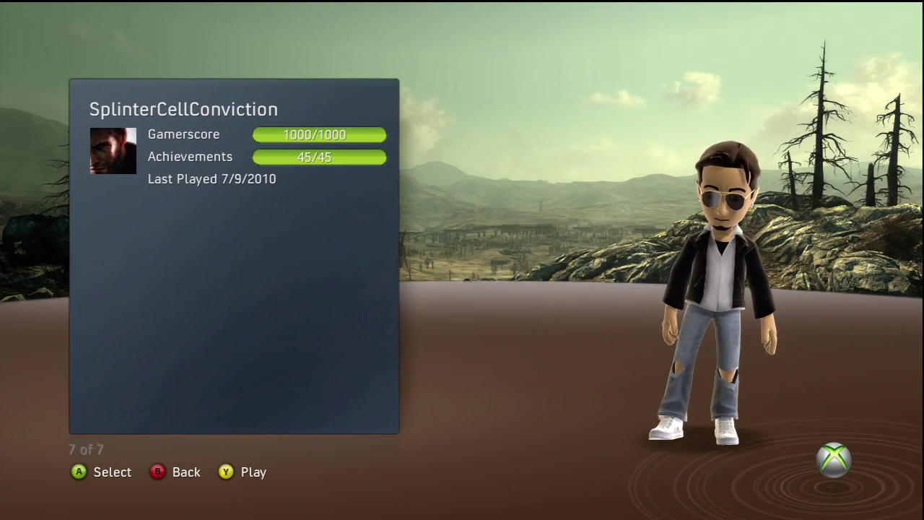
key("Left")
key("Left")
key("Left")
key("Left")
key("Left")
key("Left")
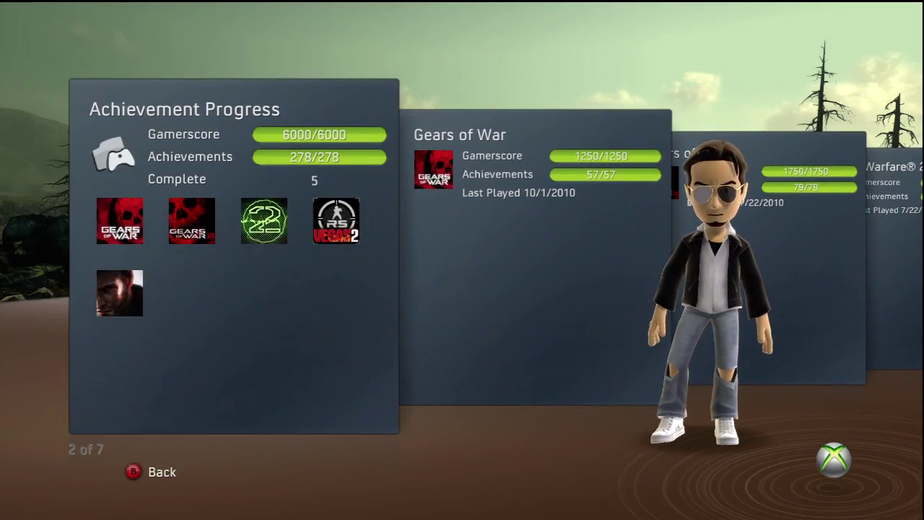
key("Right")
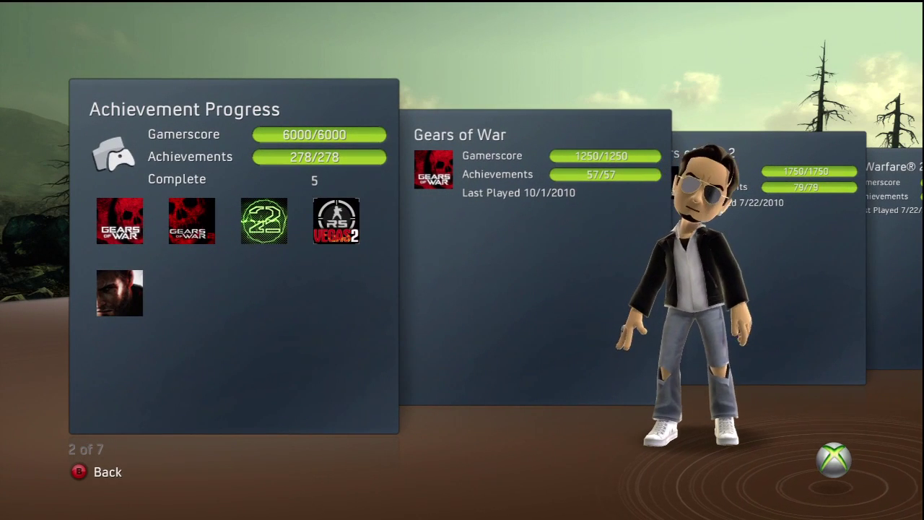
- Browse the unlocked Gears of War achievement tiles, starting from Purdy Mouth
key("Return")
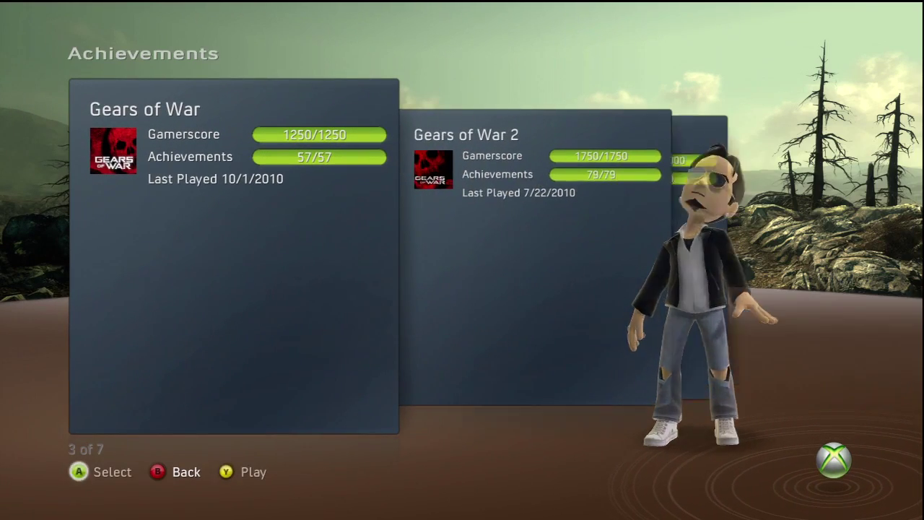
key("Return")
key("Right")
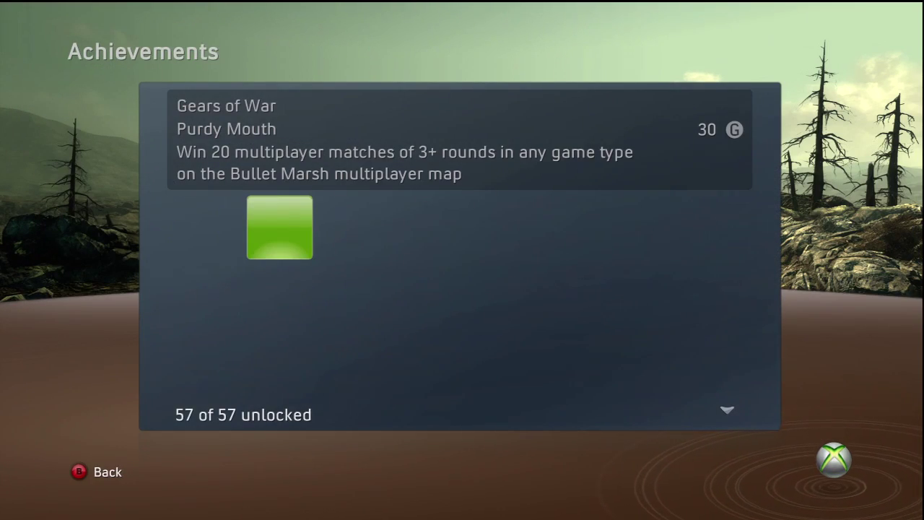
key("Right")
key("Right")
key("Right")
key("Right")
key("Right")
key("Right")
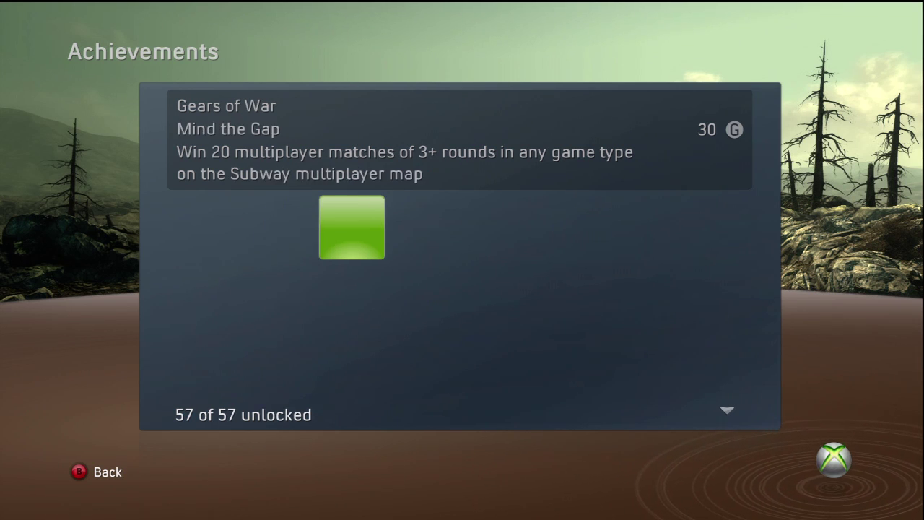
key("Down")
key("Left")
key("Left")
key("Left")
key("Left")
key("Left")
key("Left")
key("Left")
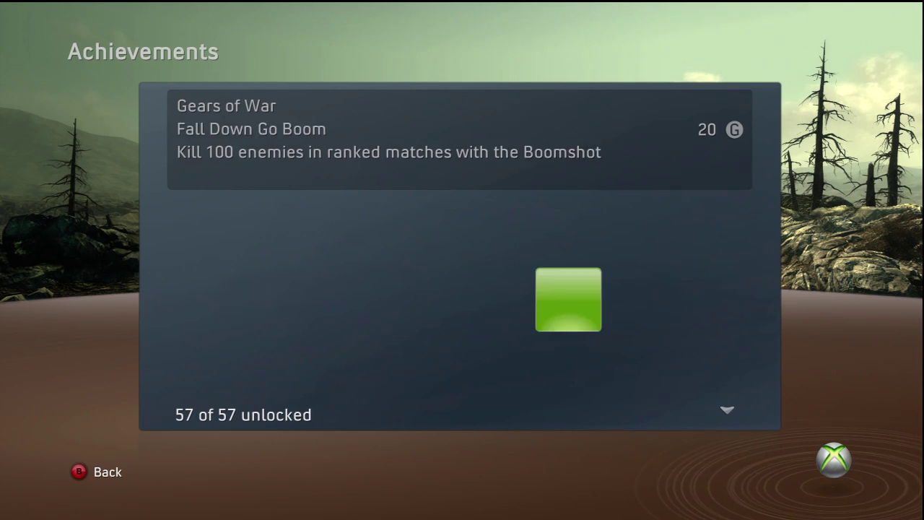
key("Down")
key("Right")
key("Right")
key("Right")
key("Right")
key("Right")
key("Right")
key("Right")
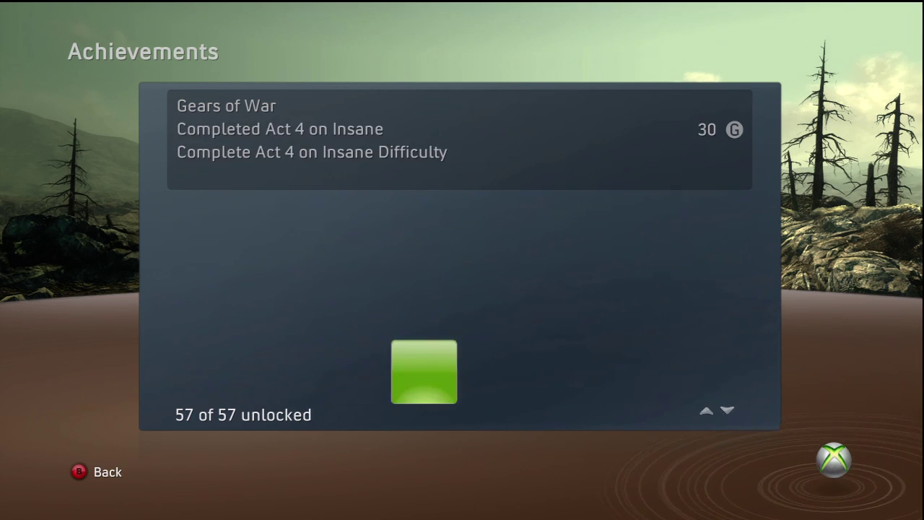
key("Left")
key("Left")
key("Left")
key("Left")
key("Left")
key("Left")
key("Left")
key("Left")
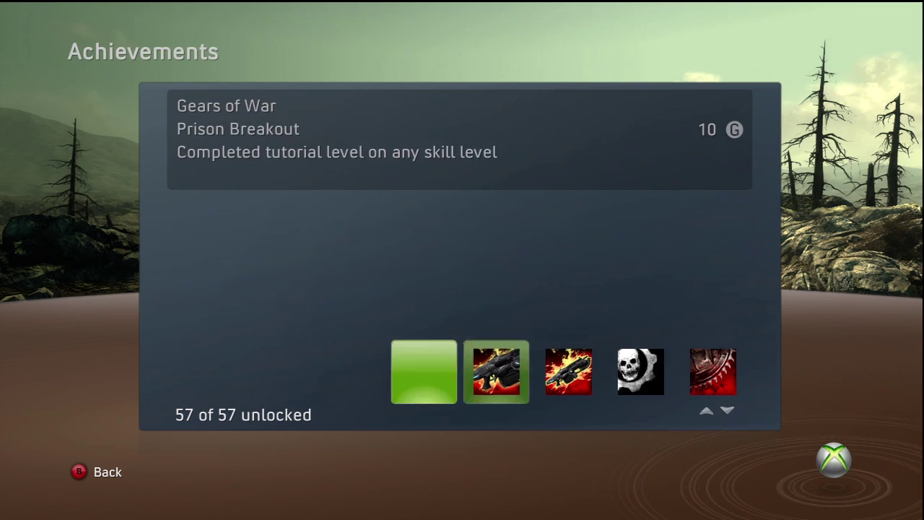
key("Up")
key("Up")
key("Escape")
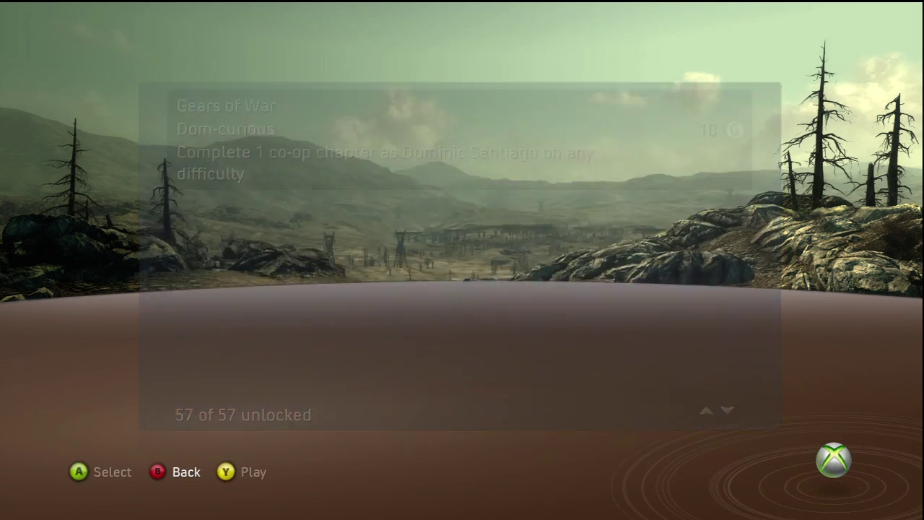
- Leave the achievements and return to the Game Marketplace area of the dashboard
key("Right")
key("Left")
key("Left")
key("Up")
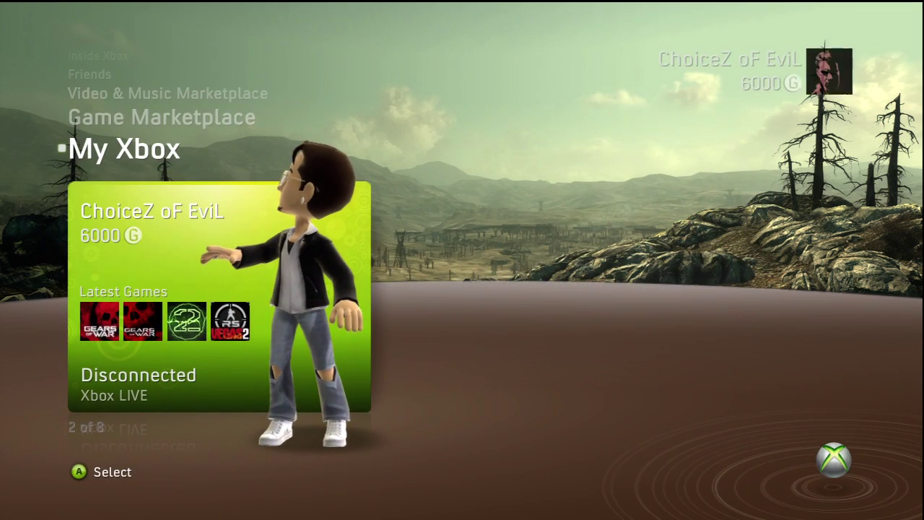
key("Left")
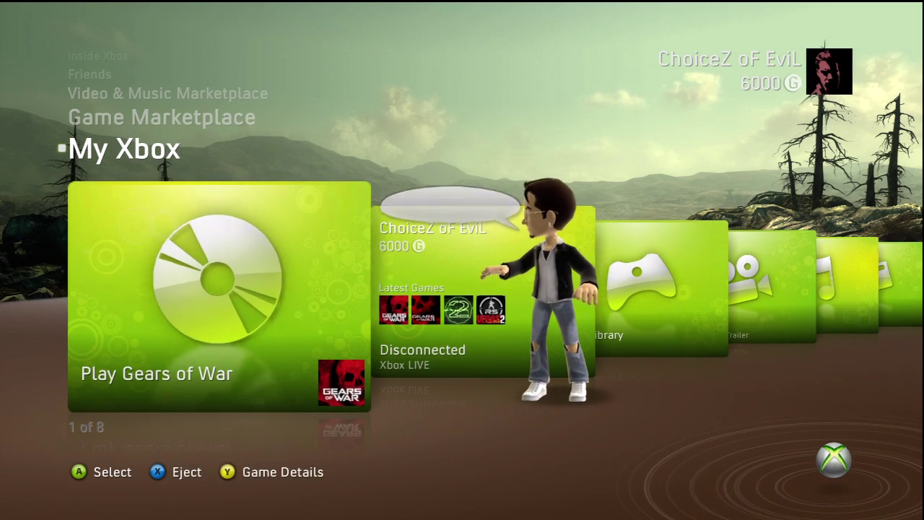
key("Up")
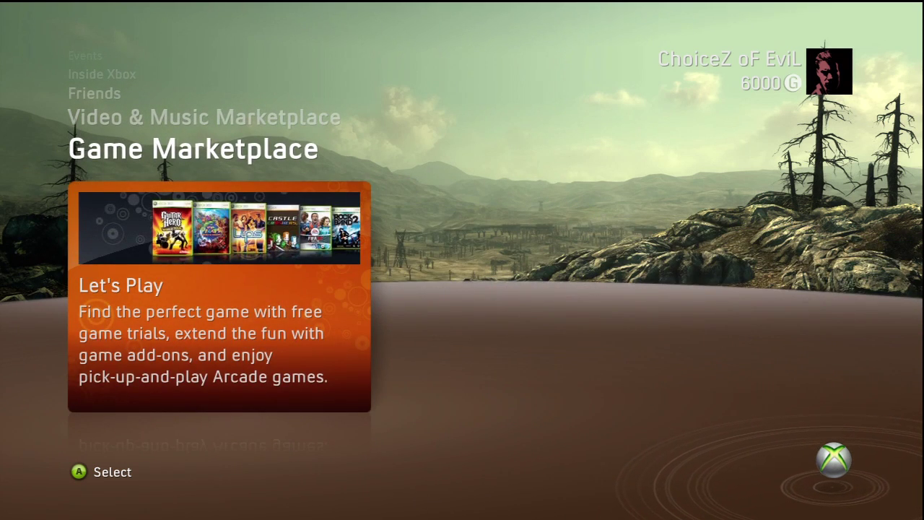
- Turn off the console from the system guide
key("super")
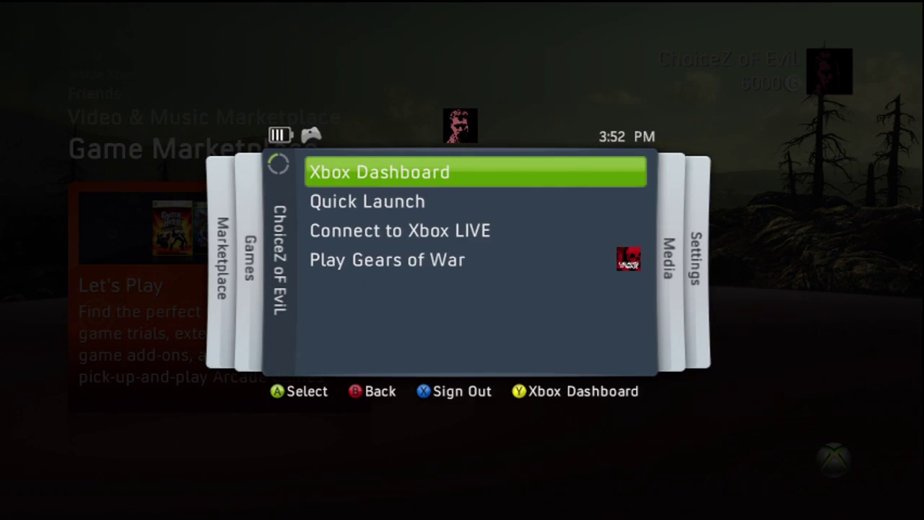
key("super")
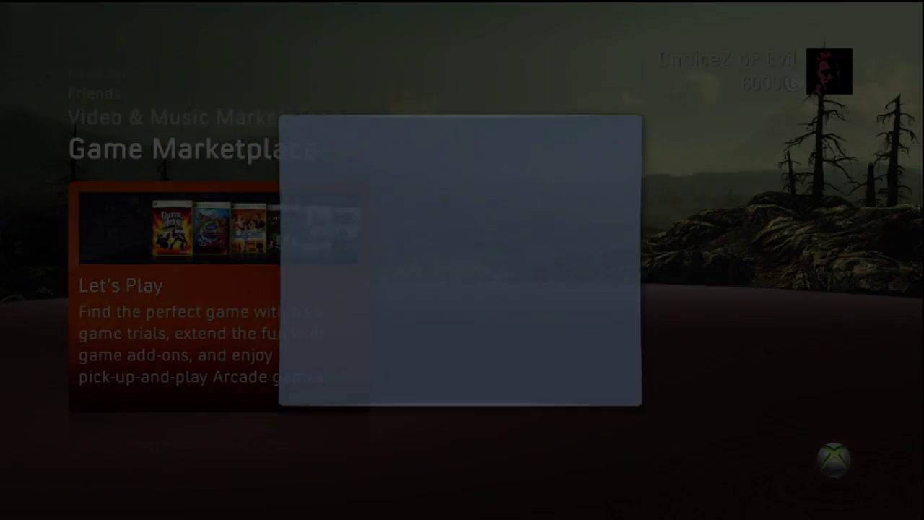
key("Return")
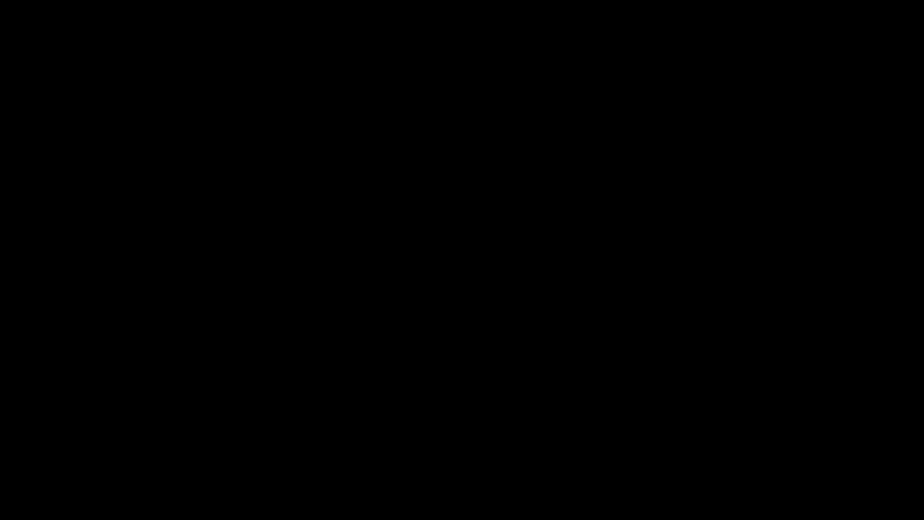